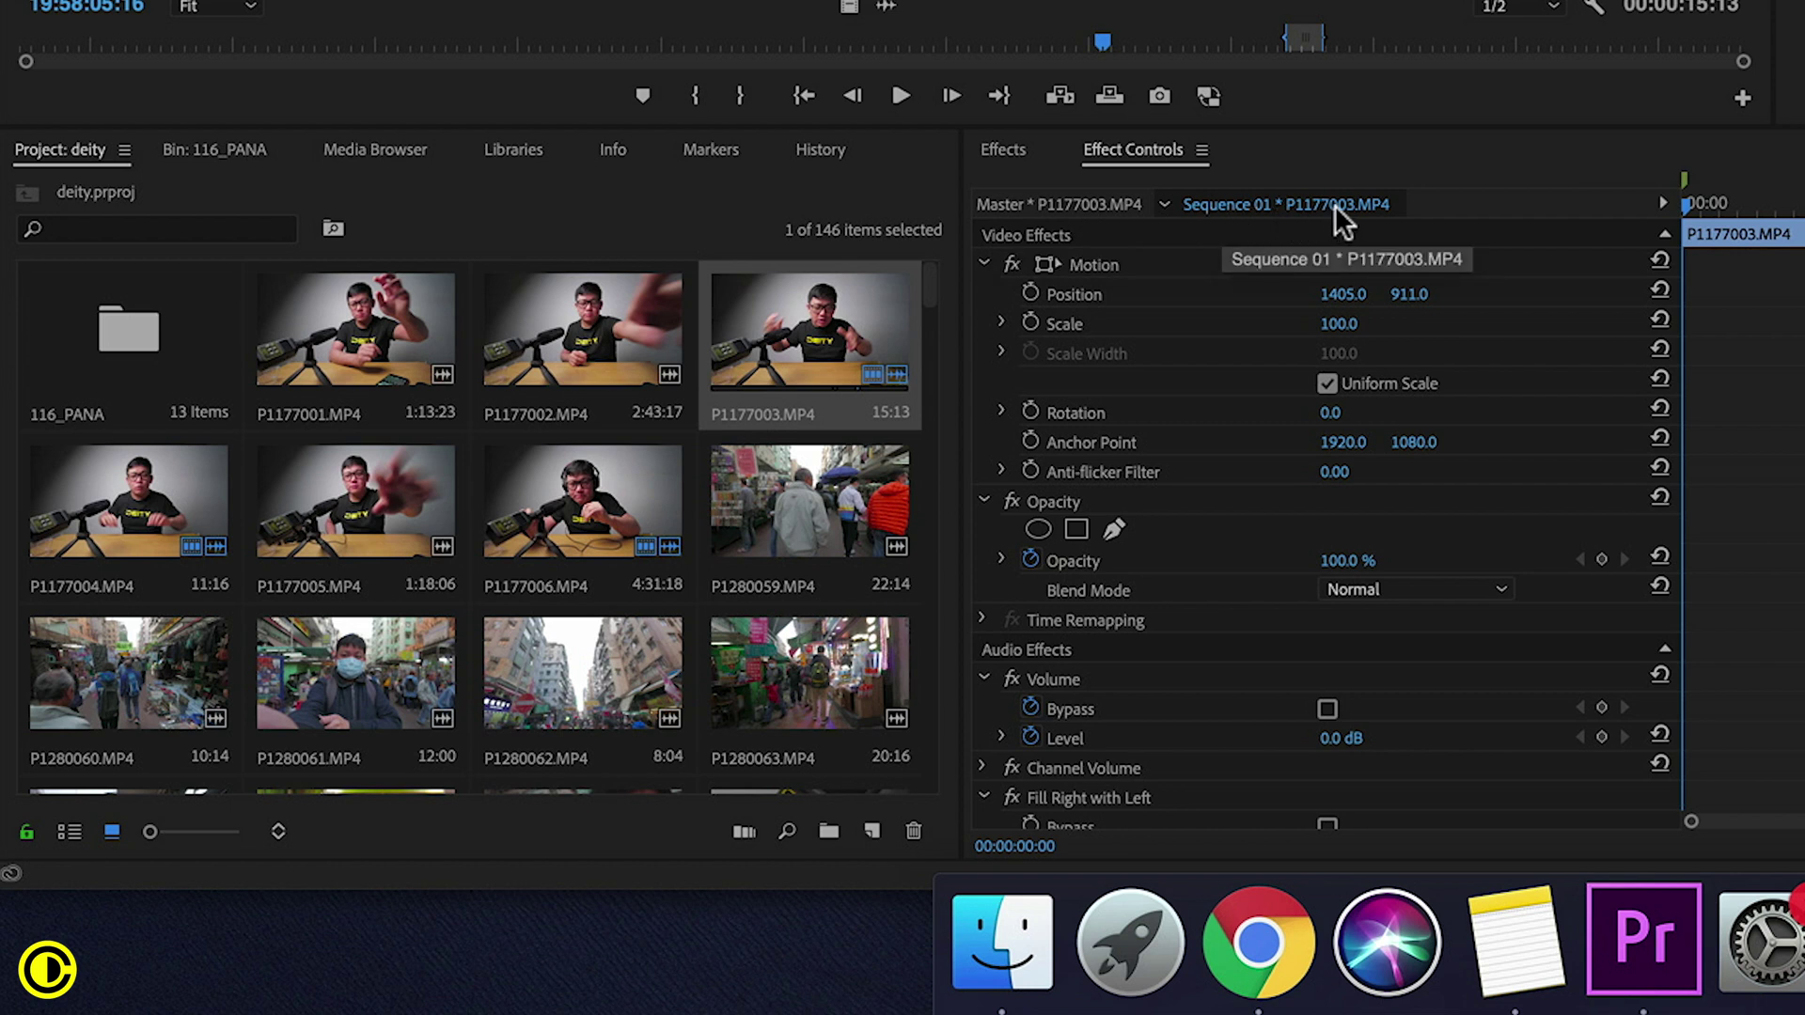
# Step: Load P1177004.MP4 from the Project panel into the Source Monitor
pyautogui.click(79, 498)
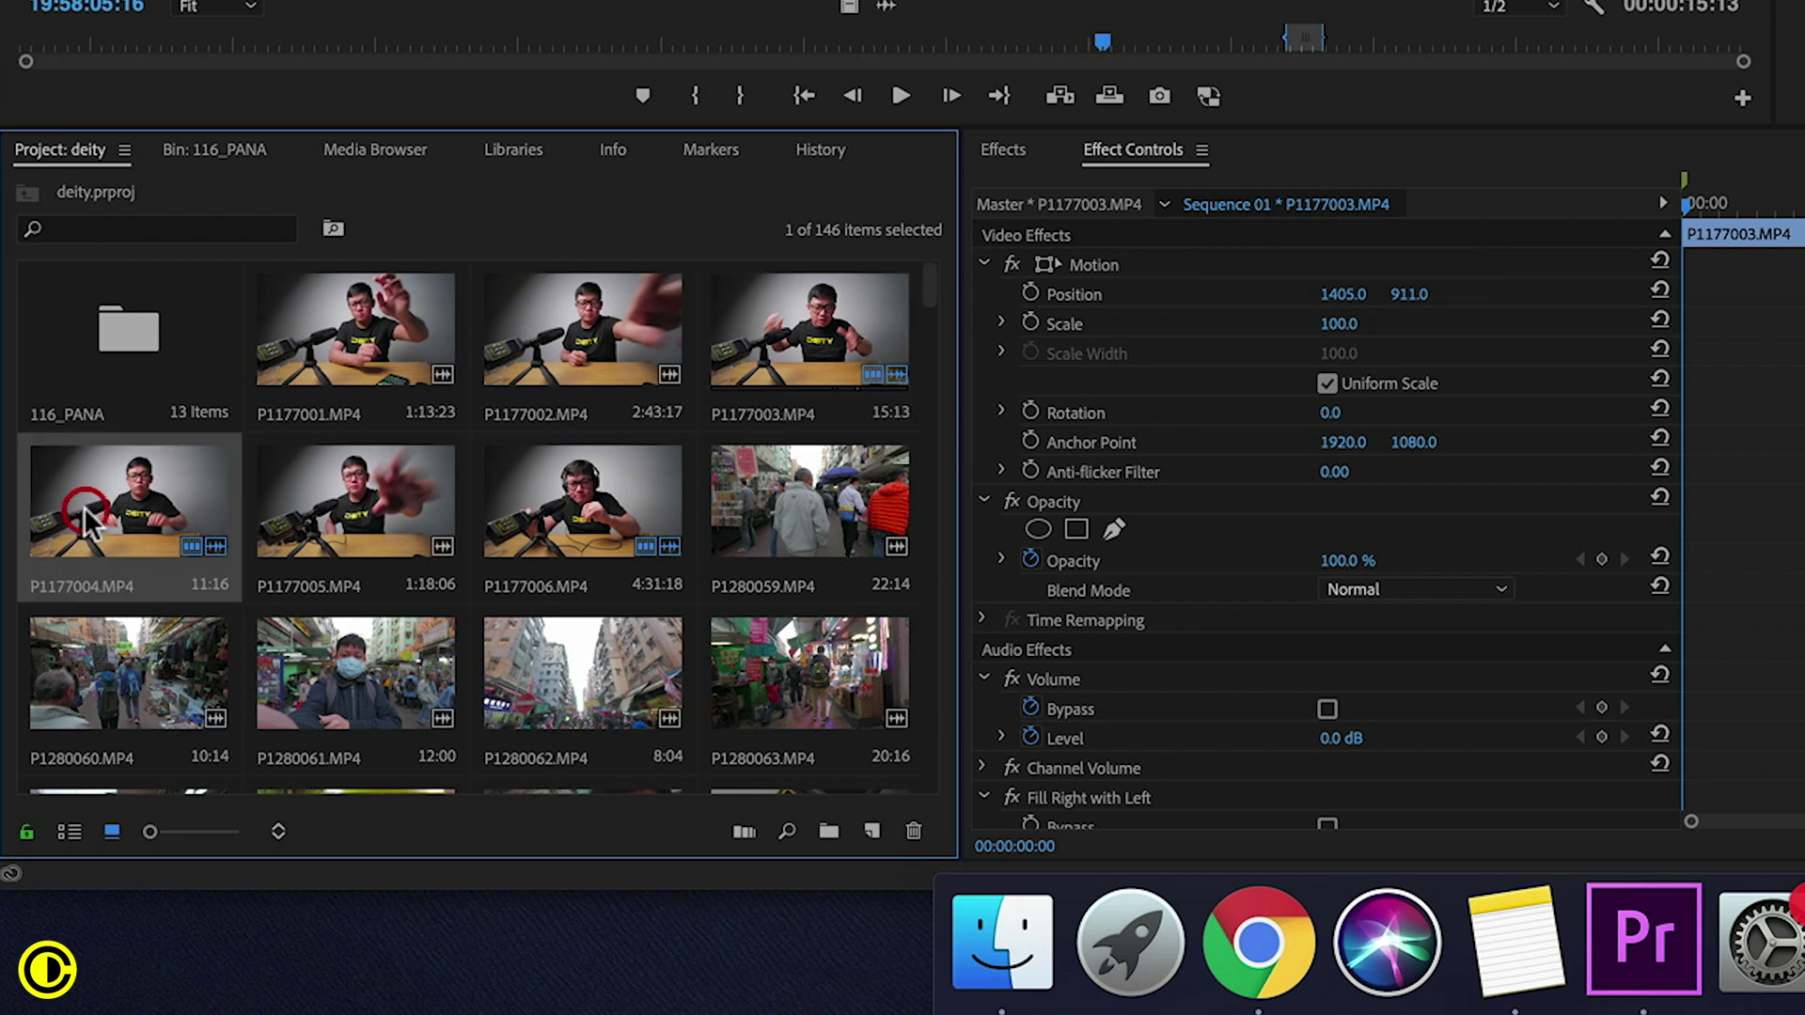
pyautogui.doubleClick(192, 502)
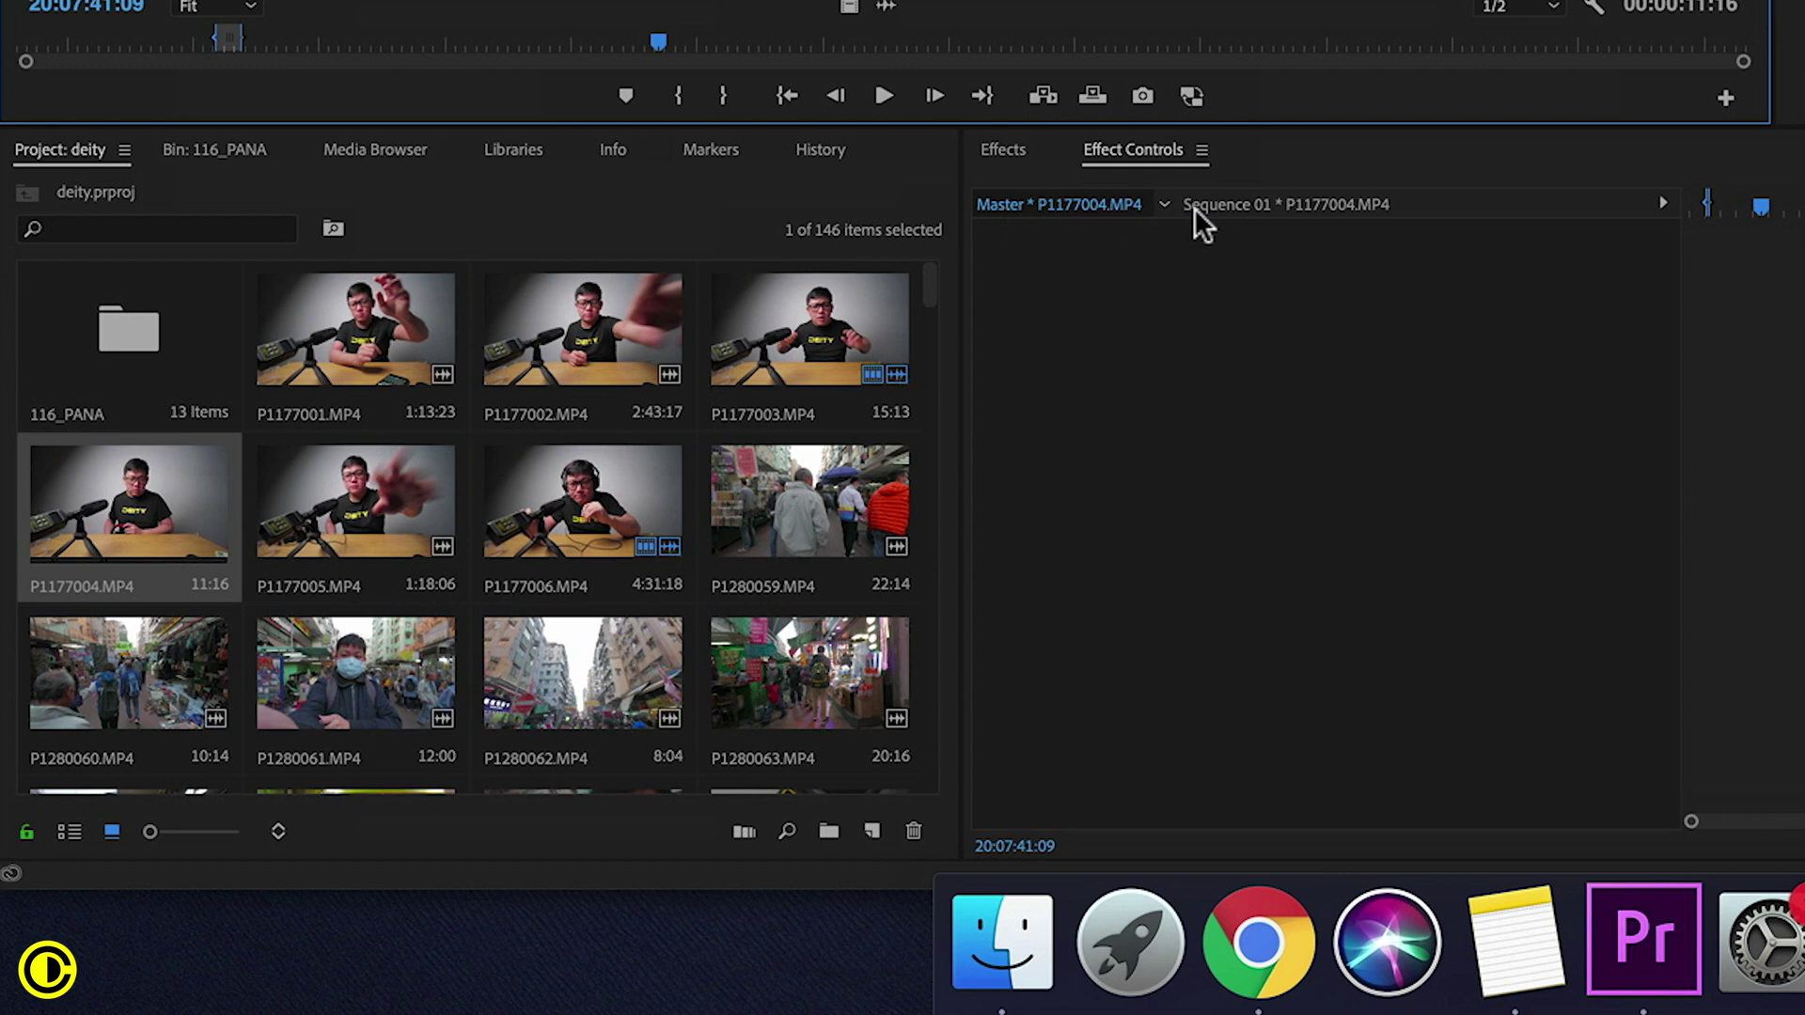
pyautogui.click(150, 475)
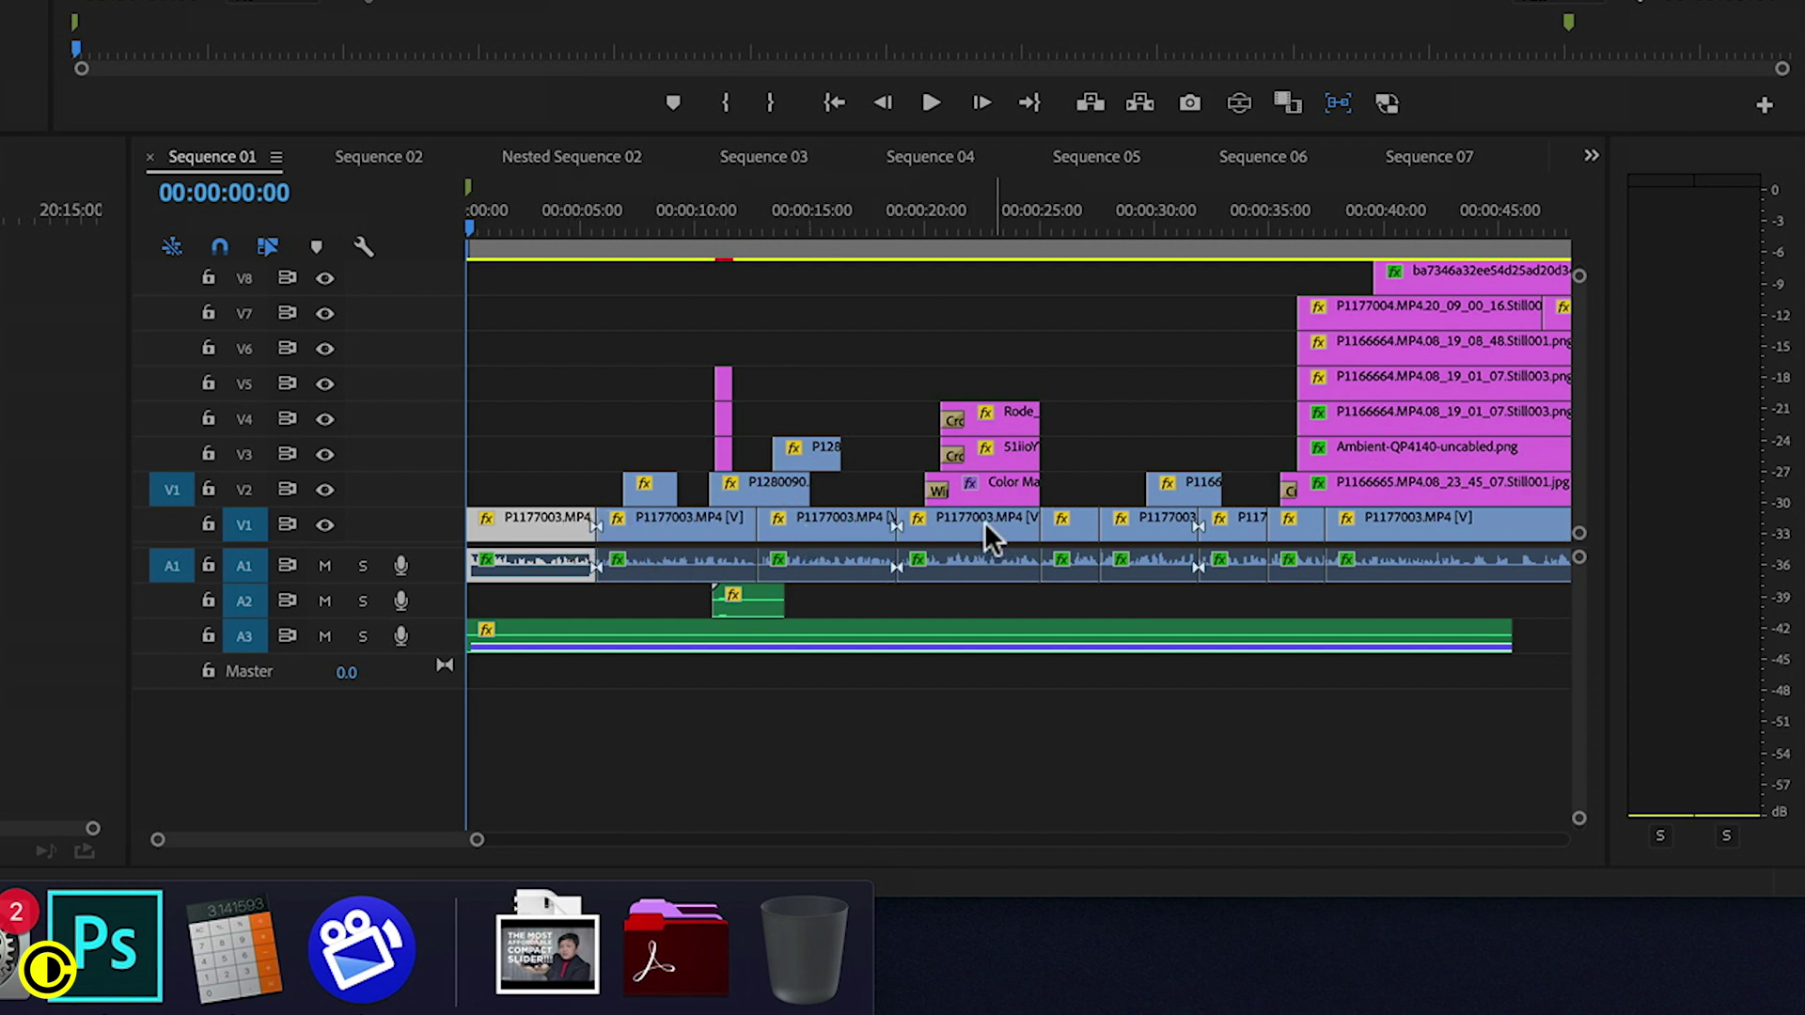
# Step: Scrub Sequence 01 through the P1177003 cuts, stopping at 00:00:04:15
pyautogui.moveTo(694, 242); pyautogui.dragTo(571, 269)
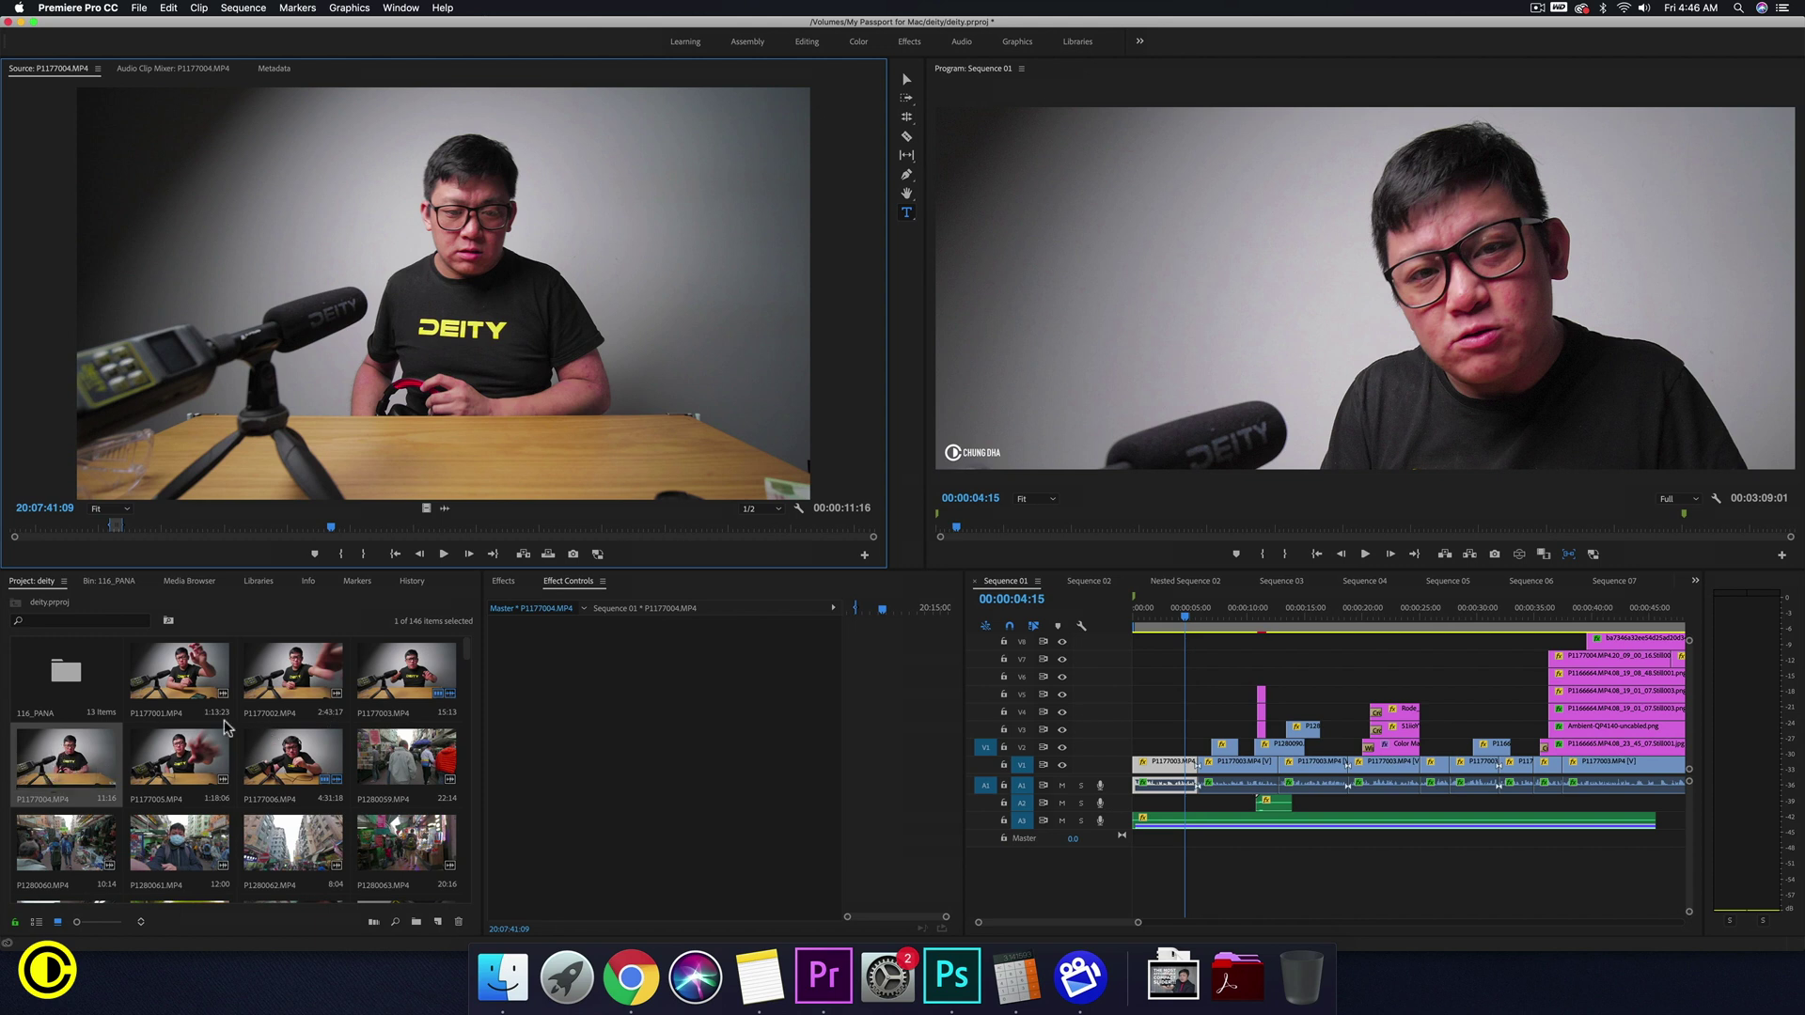
# Step: Drag Lumetri Color from the Effects panel onto the P1177003.MP4 master clip's Effect Controls
pyautogui.doubleClick(411, 686)
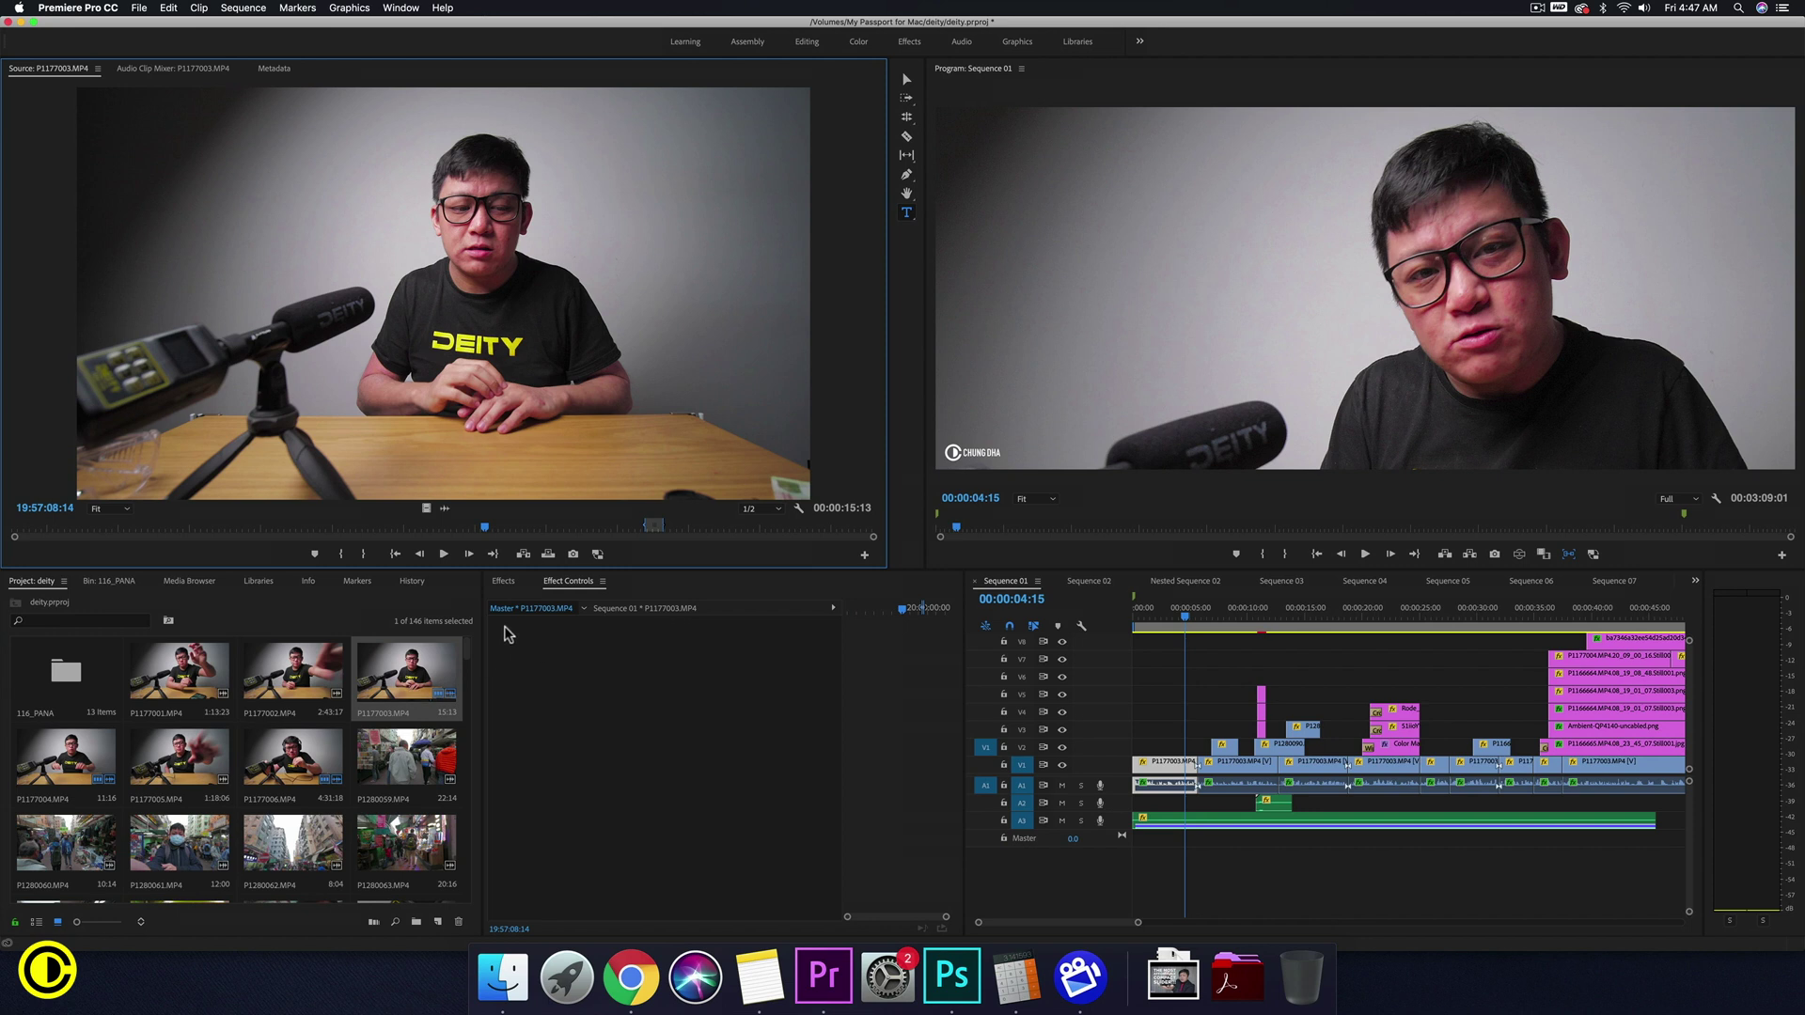
pyautogui.moveTo(505, 582); pyautogui.dragTo(390, 588)
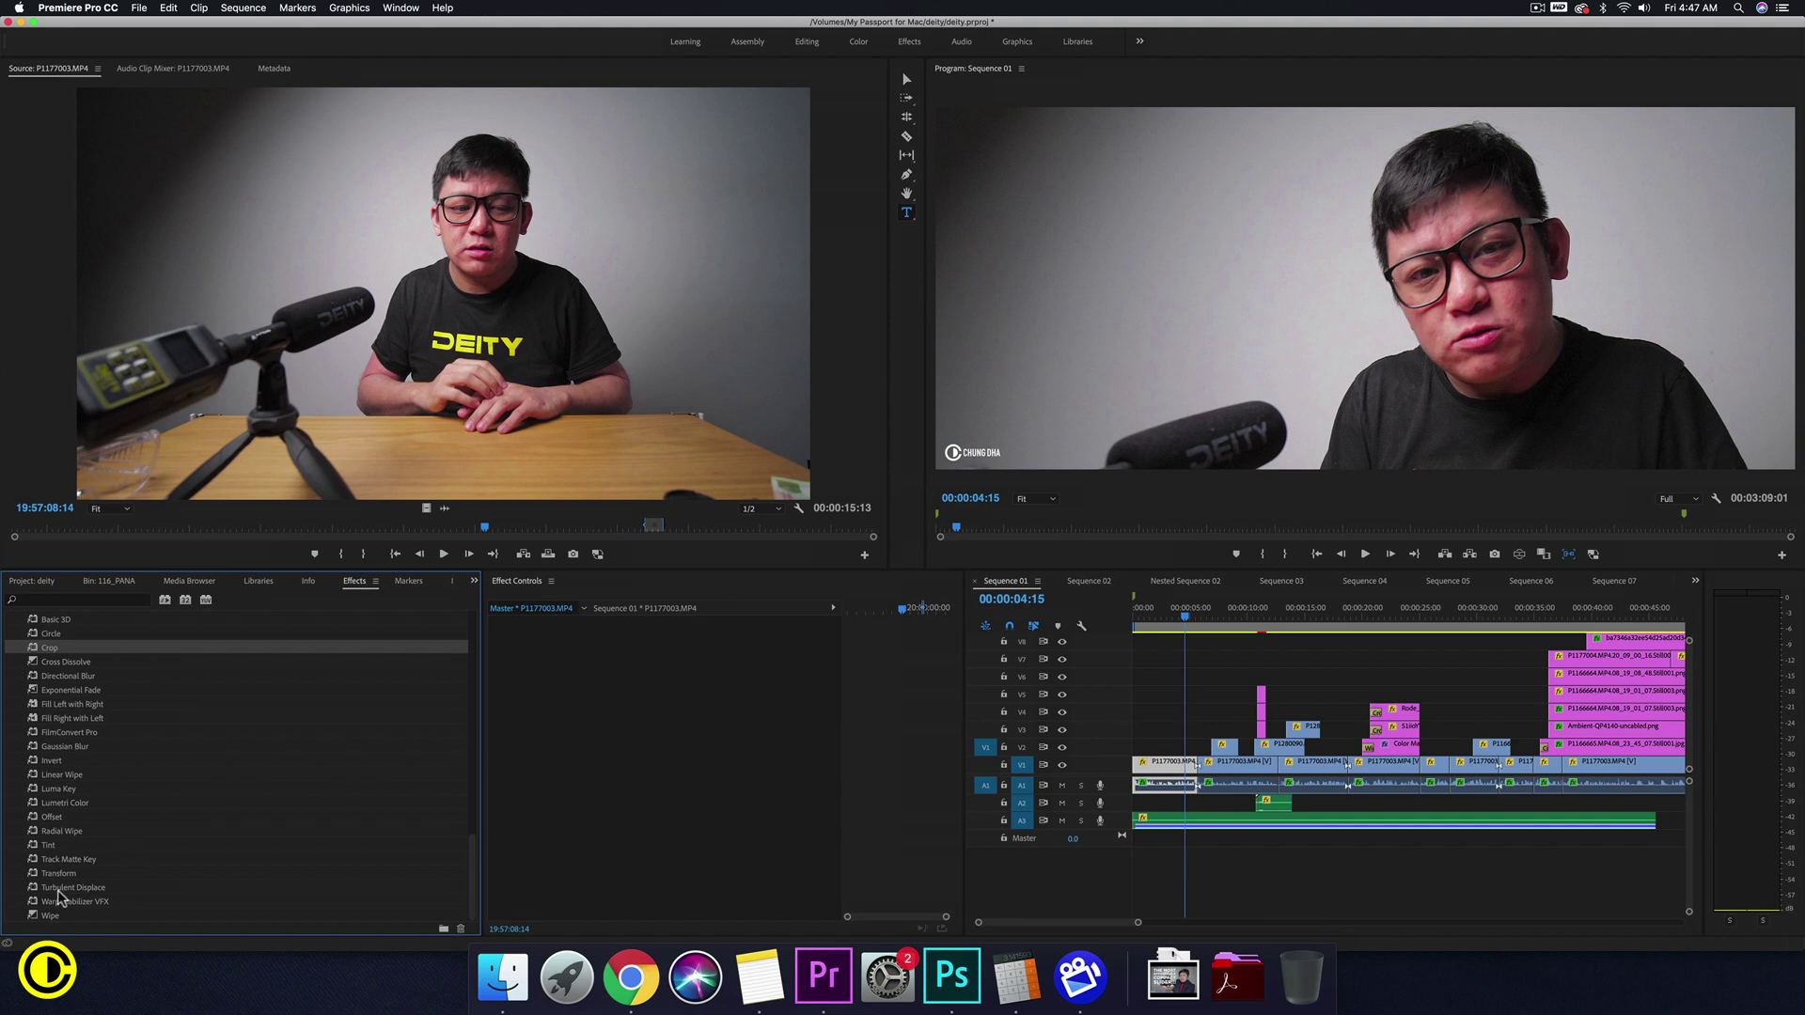
pyautogui.click(508, 620)
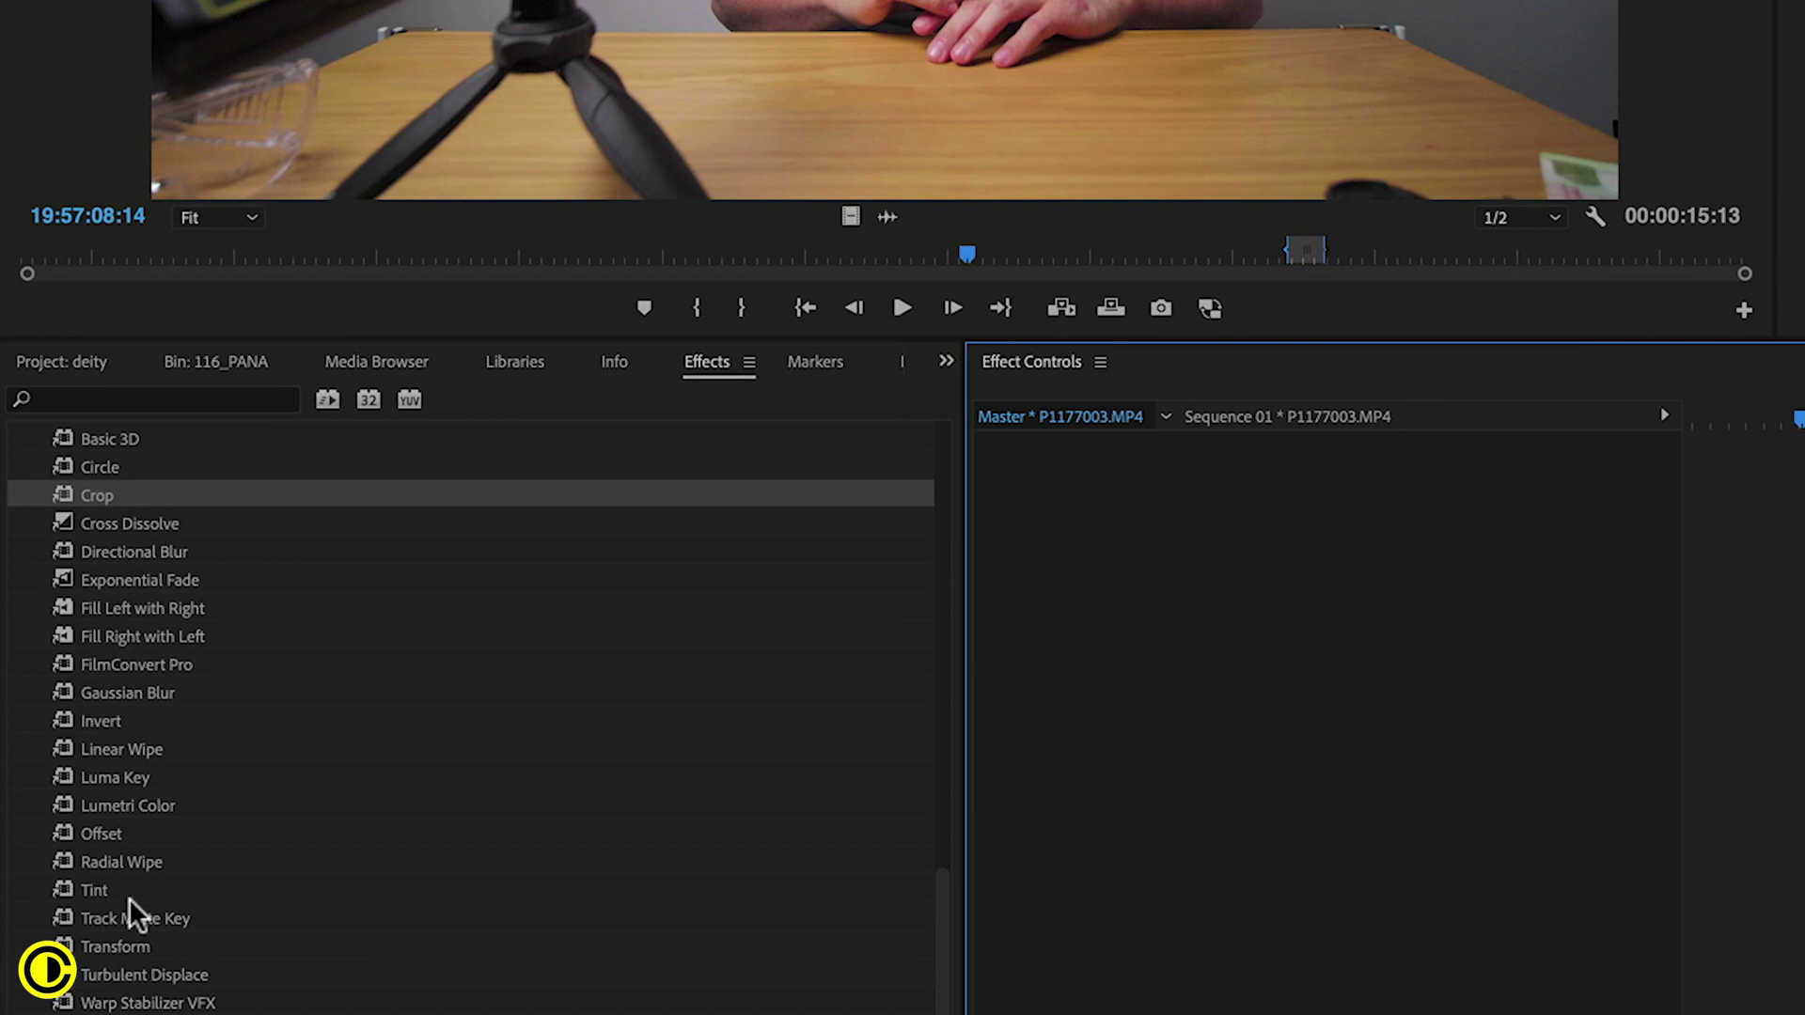
pyautogui.moveTo(54, 804); pyautogui.dragTo(193, 803)
pyautogui.moveTo(392, 813); pyautogui.dragTo(1119, 743)
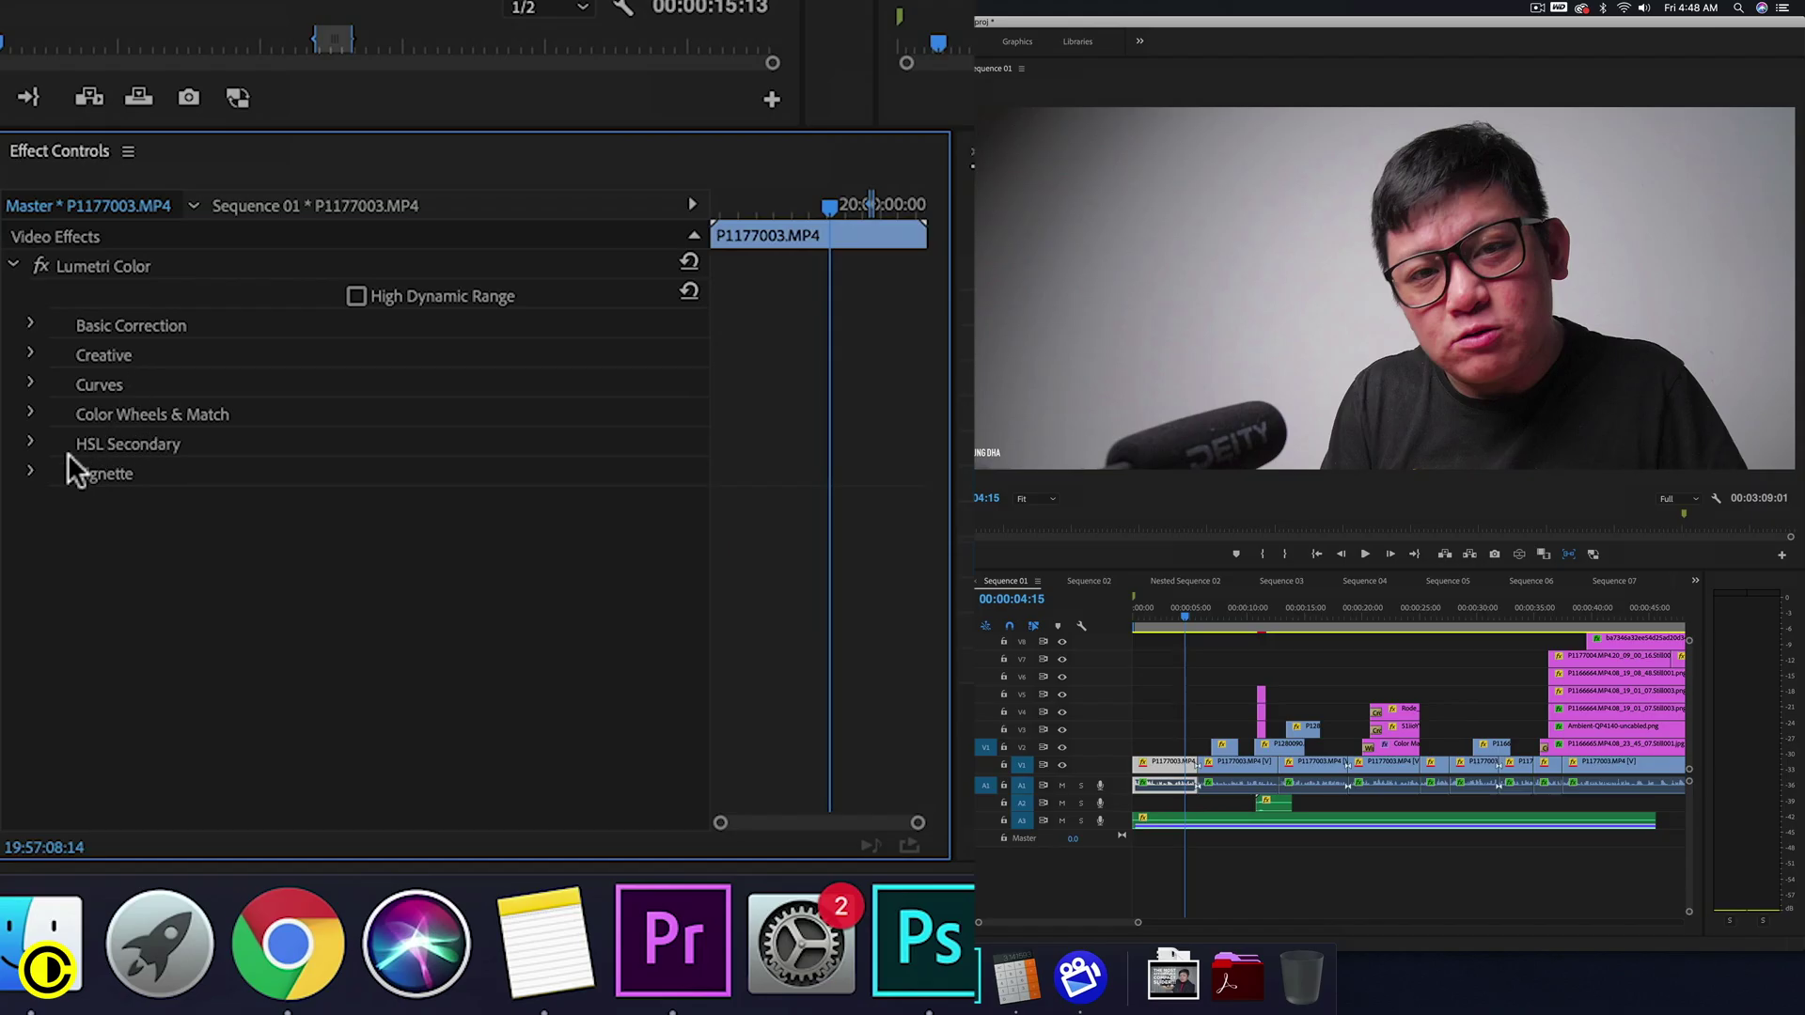
# Step: Set Basic Correction Saturation to 0 on the master clip and scrub to confirm black-and-white cuts
pyautogui.click(31, 325)
pyautogui.scroll(-5, 457, 560)
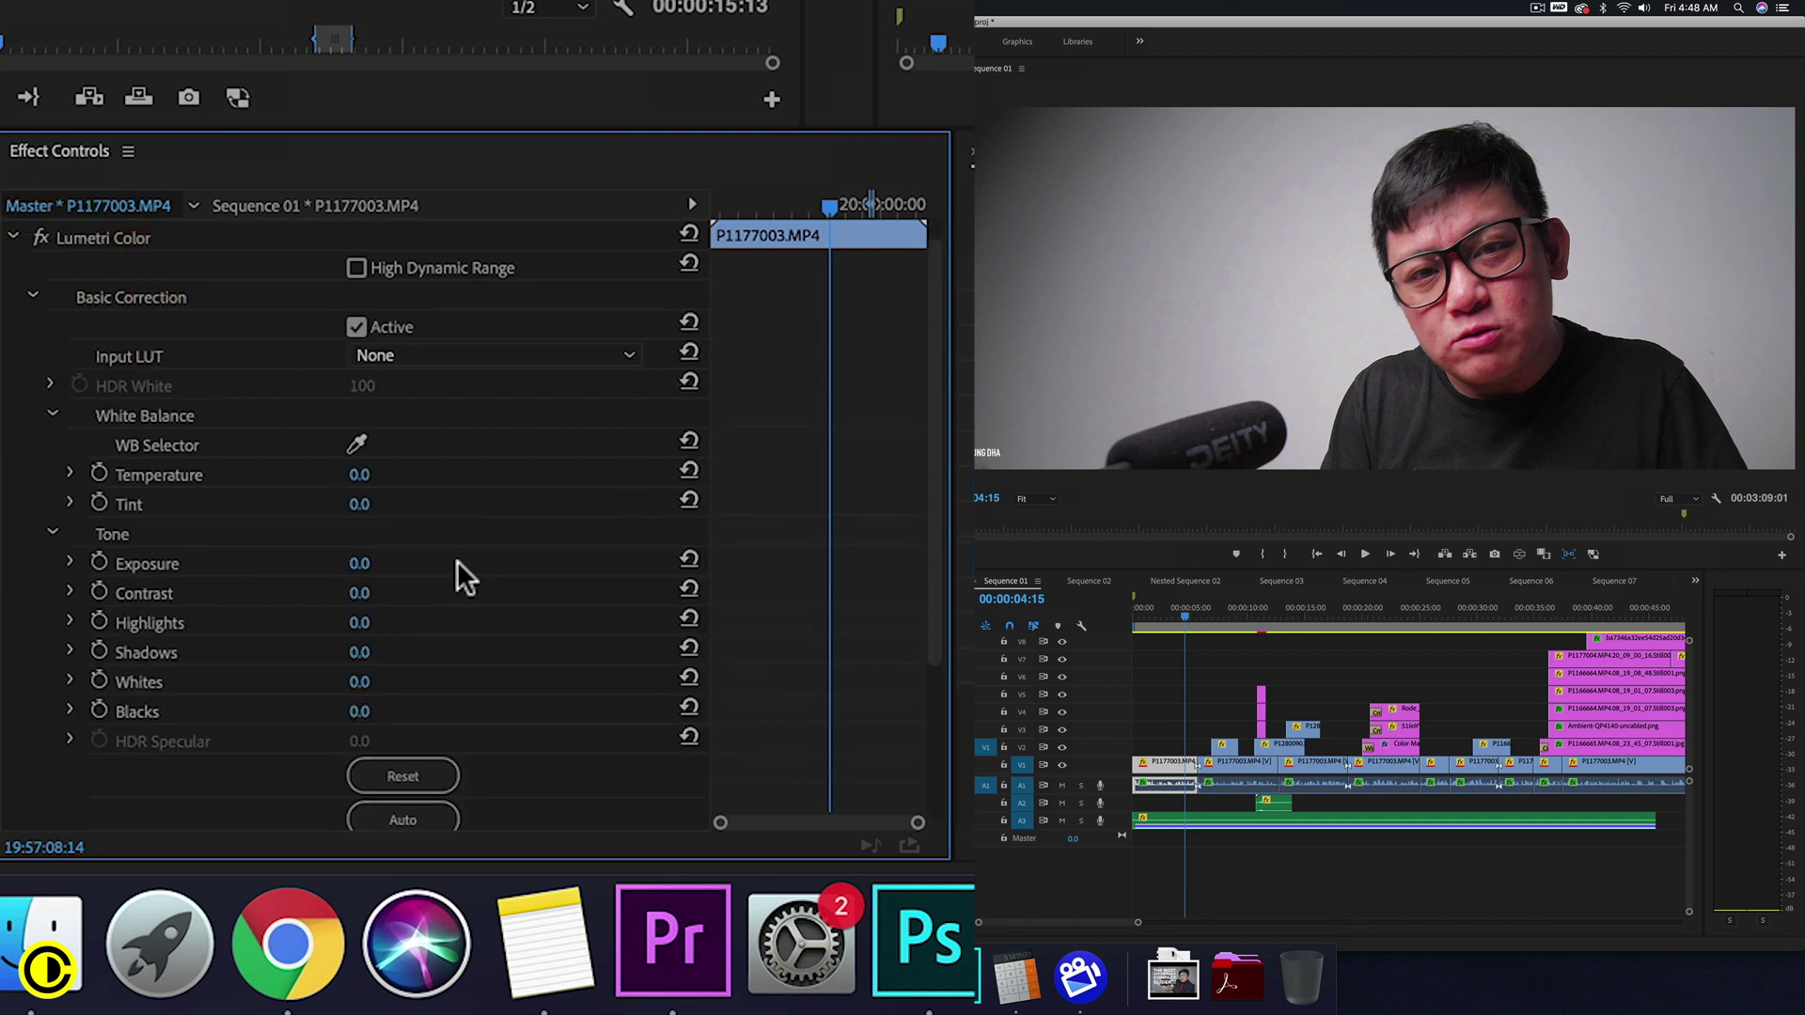
pyautogui.click(362, 689)
pyautogui.write('0')
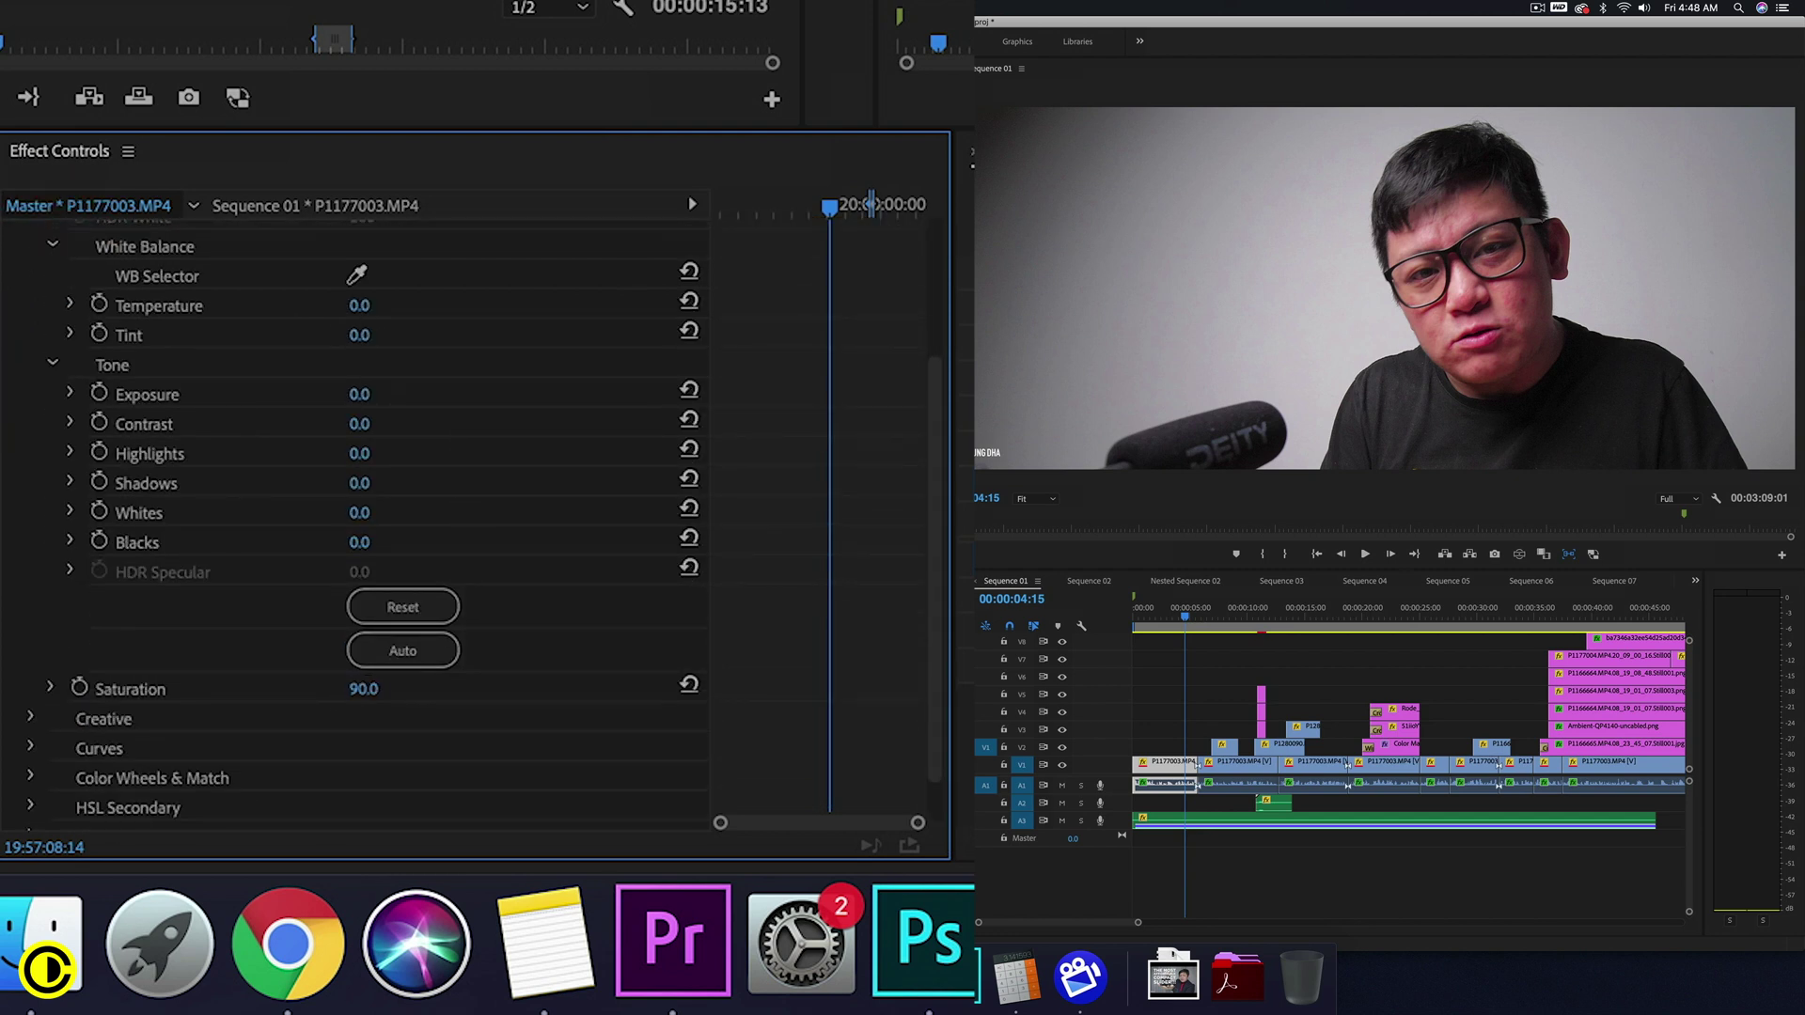
pyautogui.press('Return')
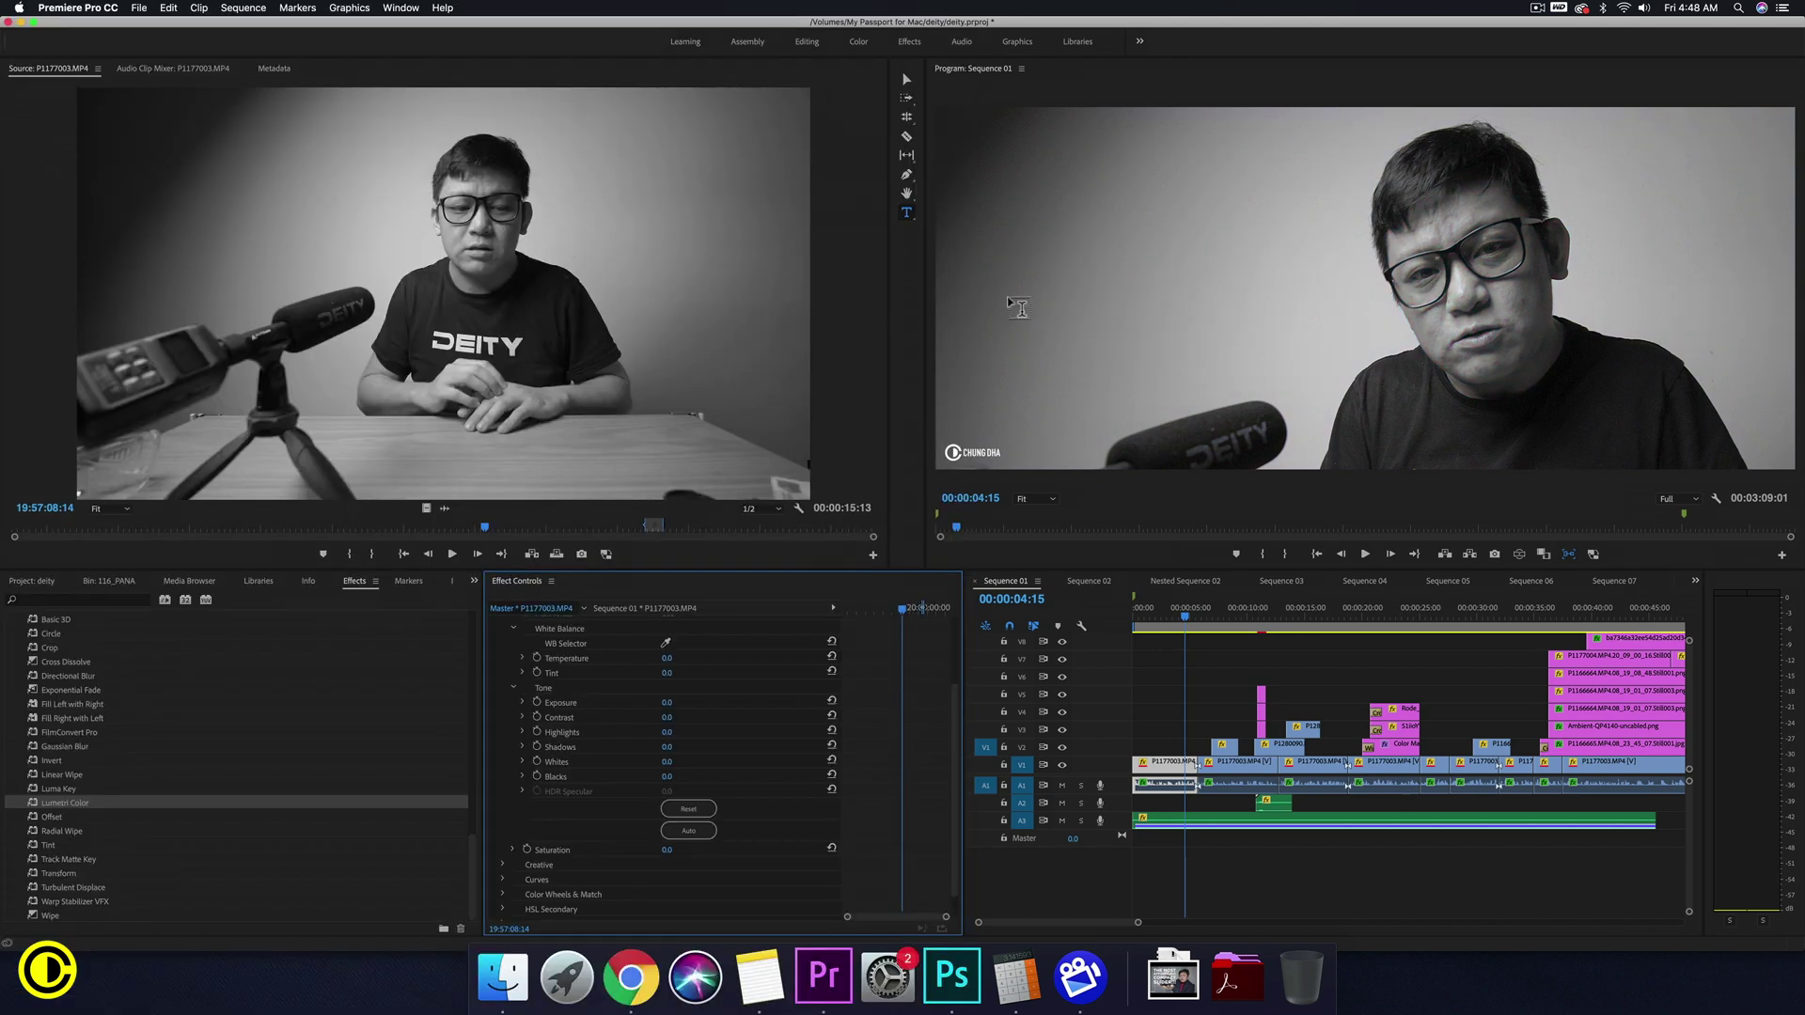
pyautogui.moveTo(1229, 625); pyautogui.dragTo(1243, 625)
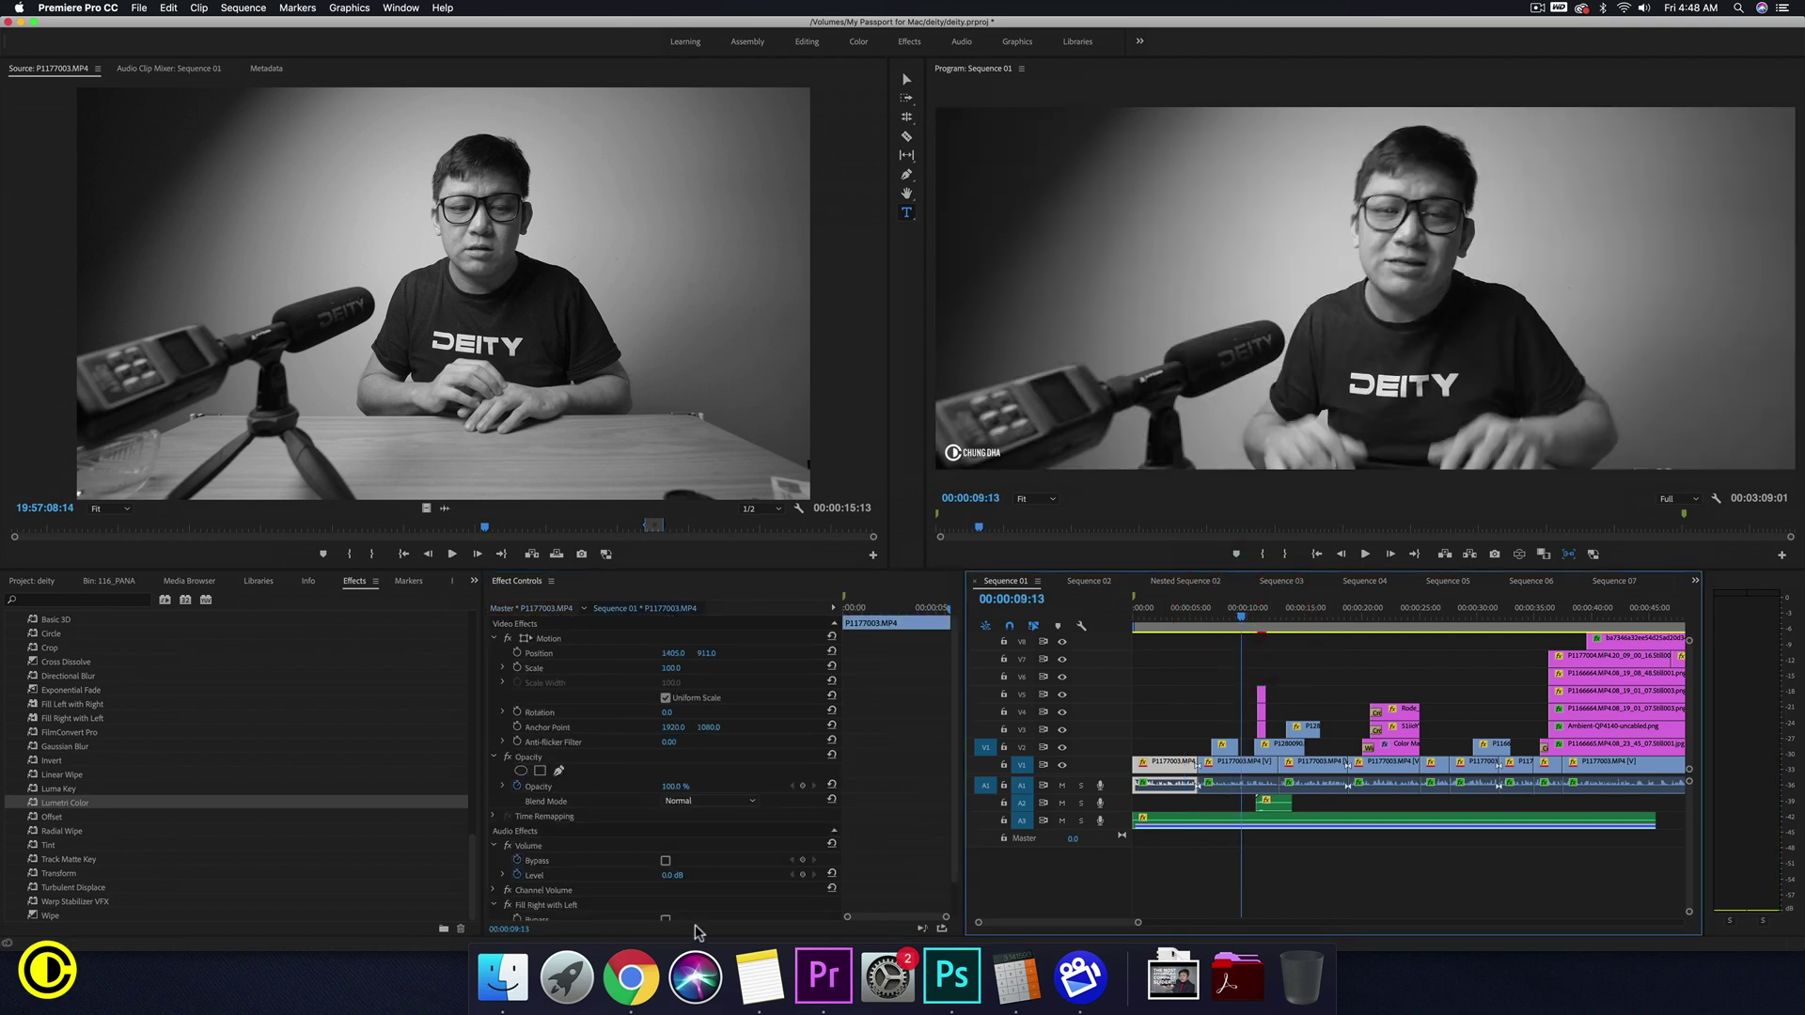
# Step: Raise the master clip's Saturation to about 182, then reset it to 100
pyautogui.scroll(-2, 859, 566)
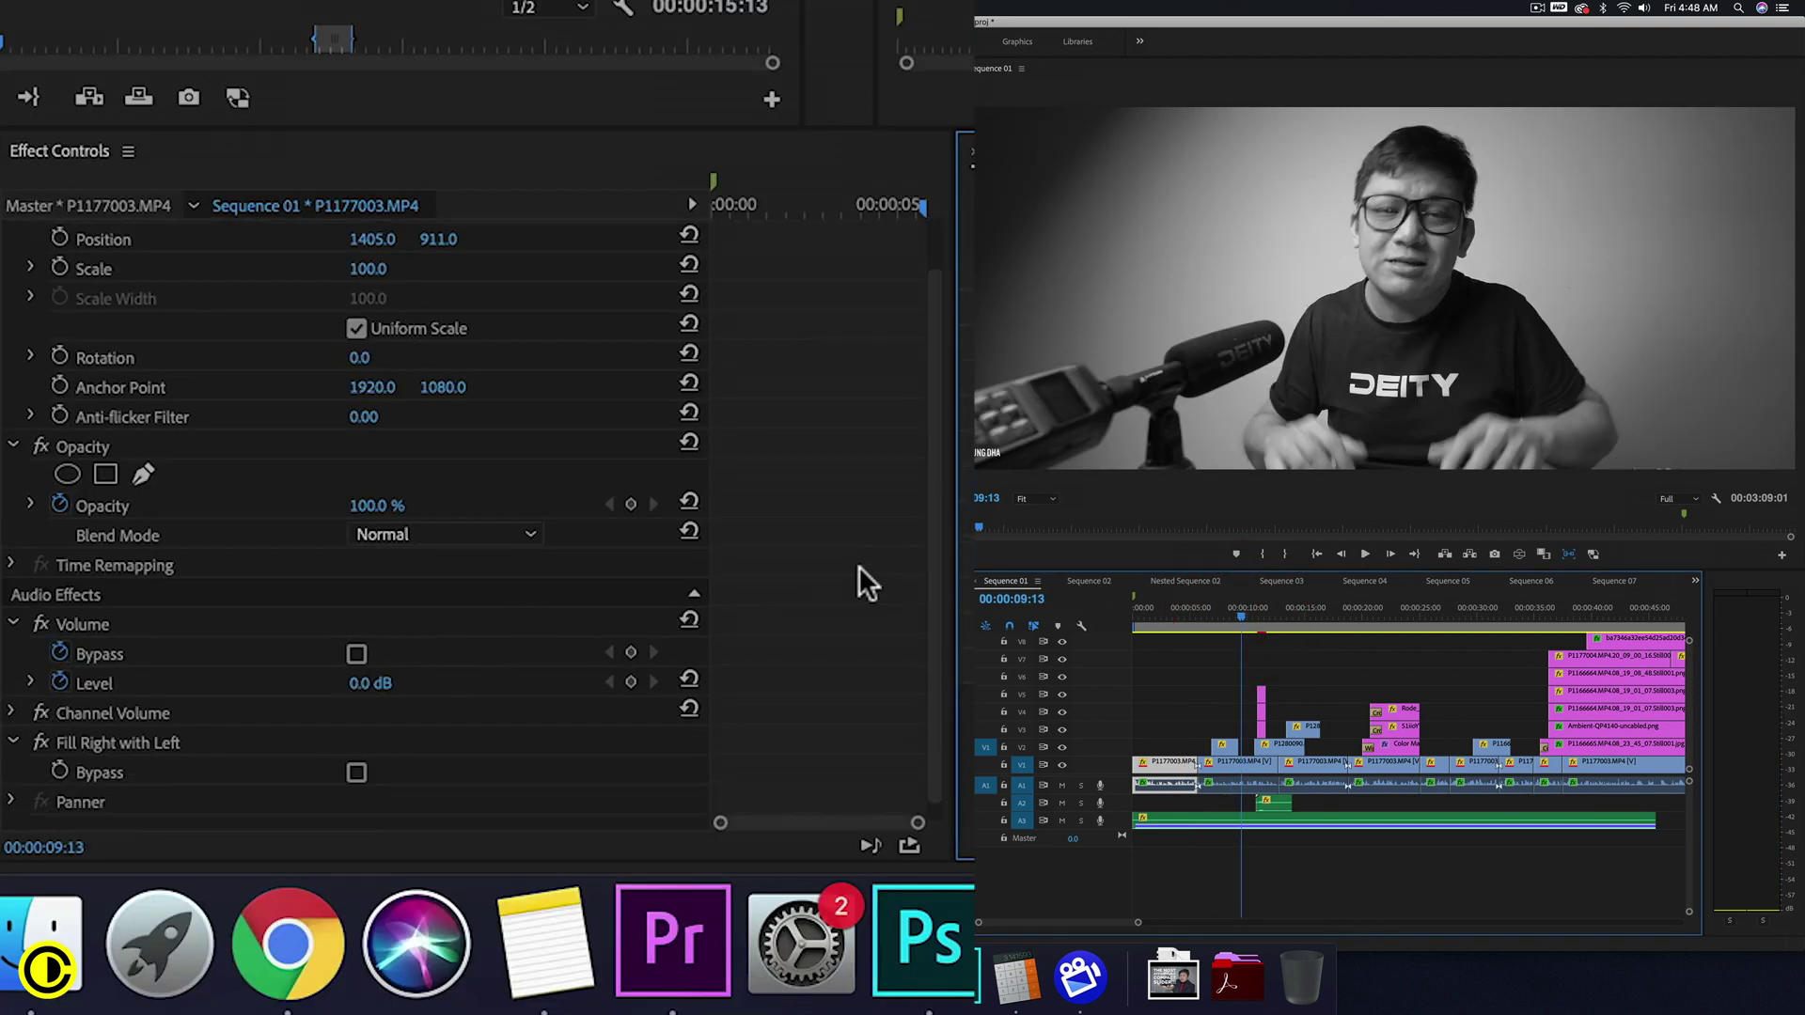
pyautogui.click(126, 205)
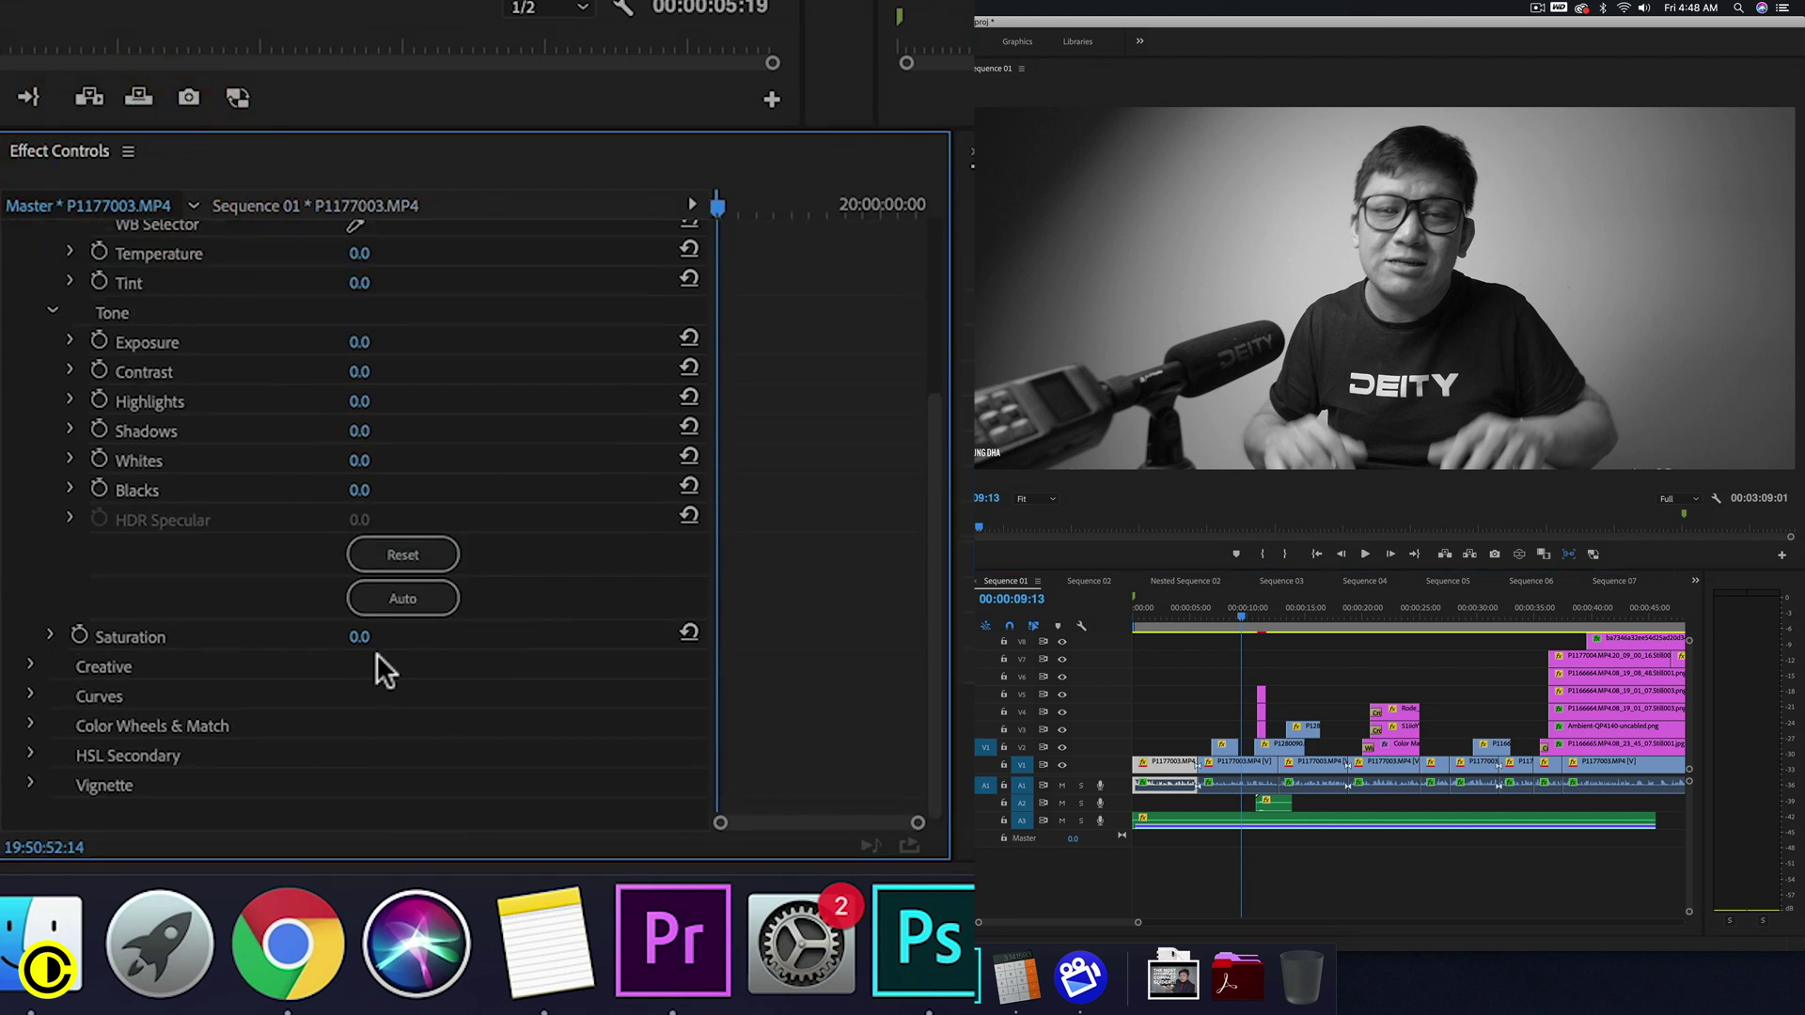
pyautogui.moveTo(362, 639); pyautogui.dragTo(384, 636)
pyautogui.click(687, 634)
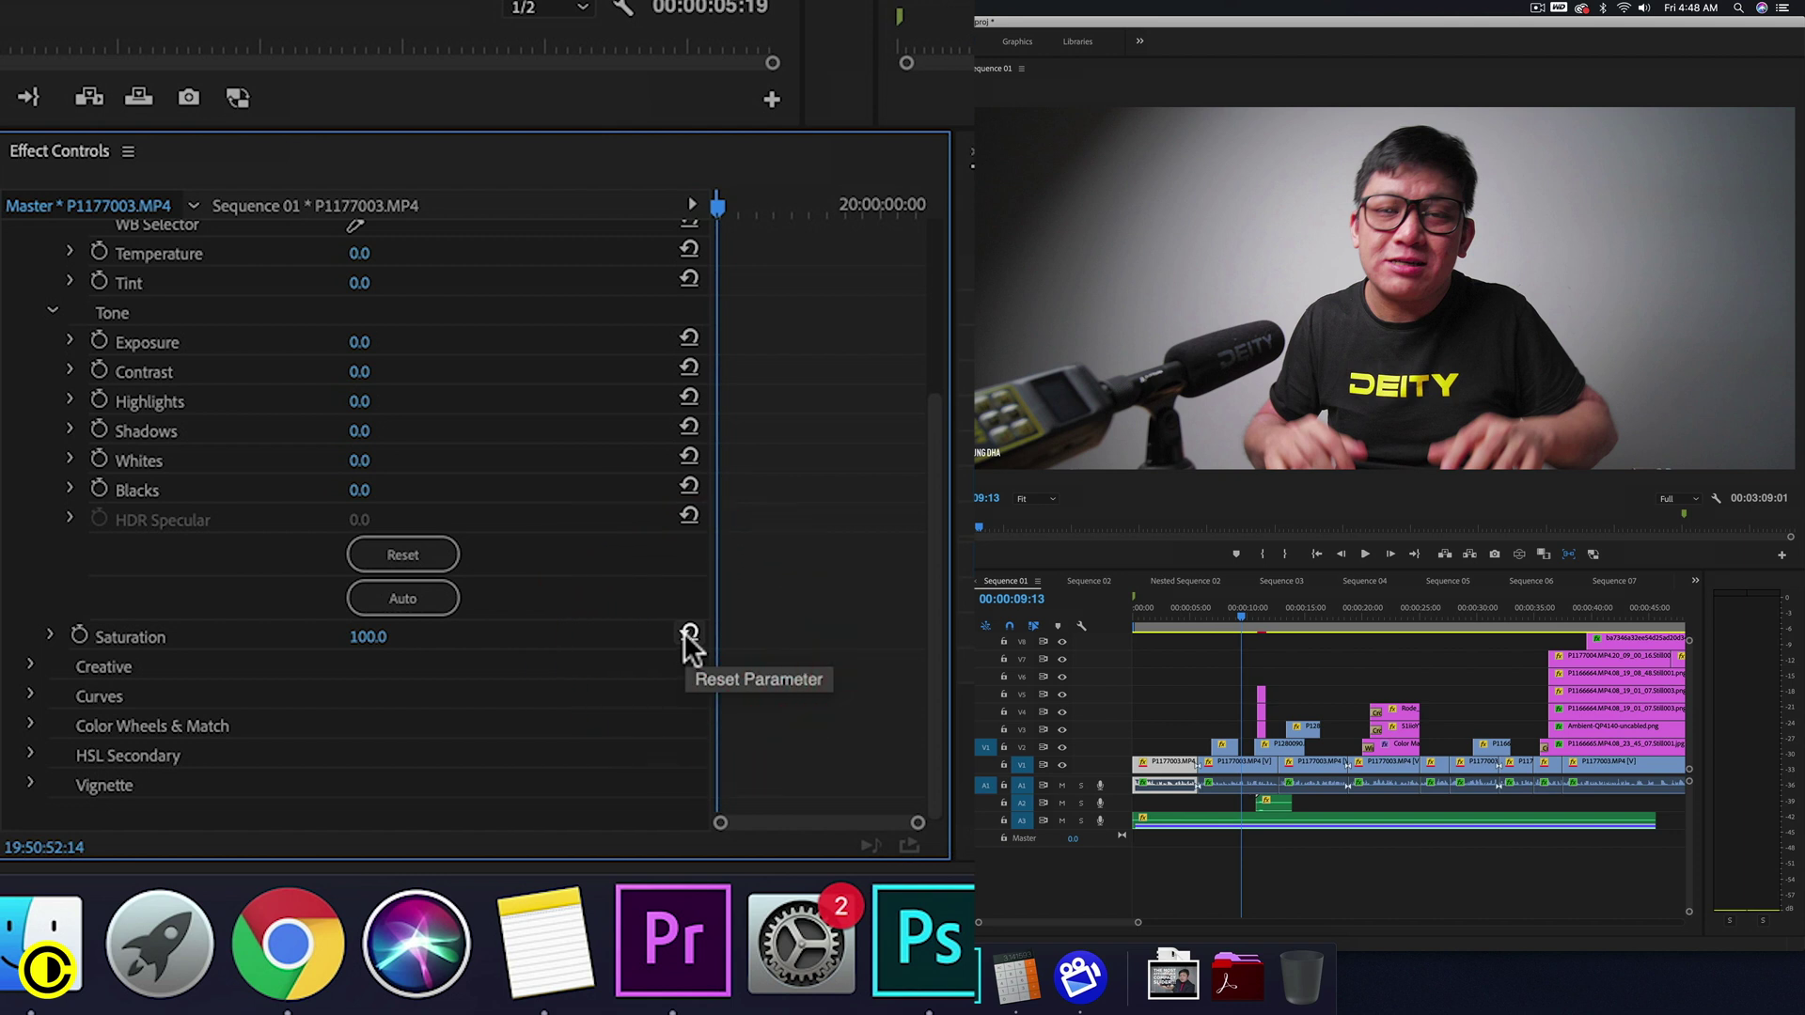
pyautogui.moveTo(1243, 624); pyautogui.dragTo(1192, 630)
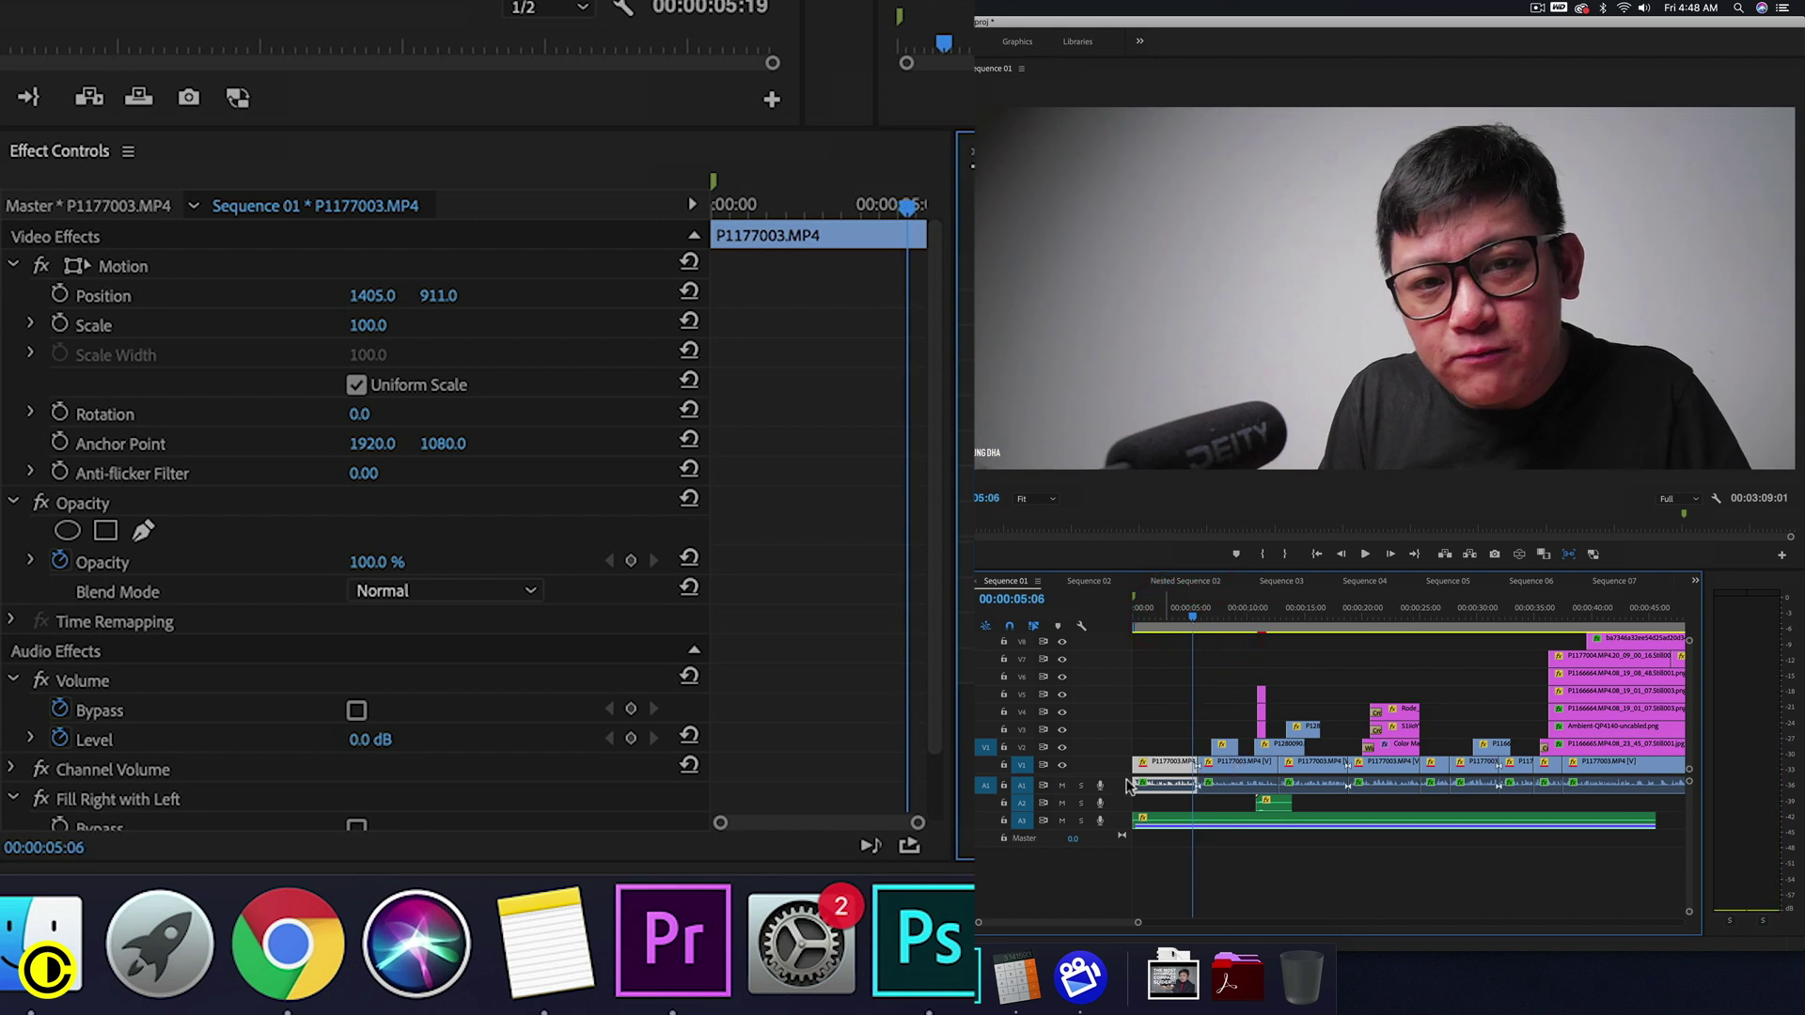
# Step: Set master Saturation back to 0 and check the sequence cut's own effects at 00:00:06:05
pyautogui.scroll(-2, 874, 640)
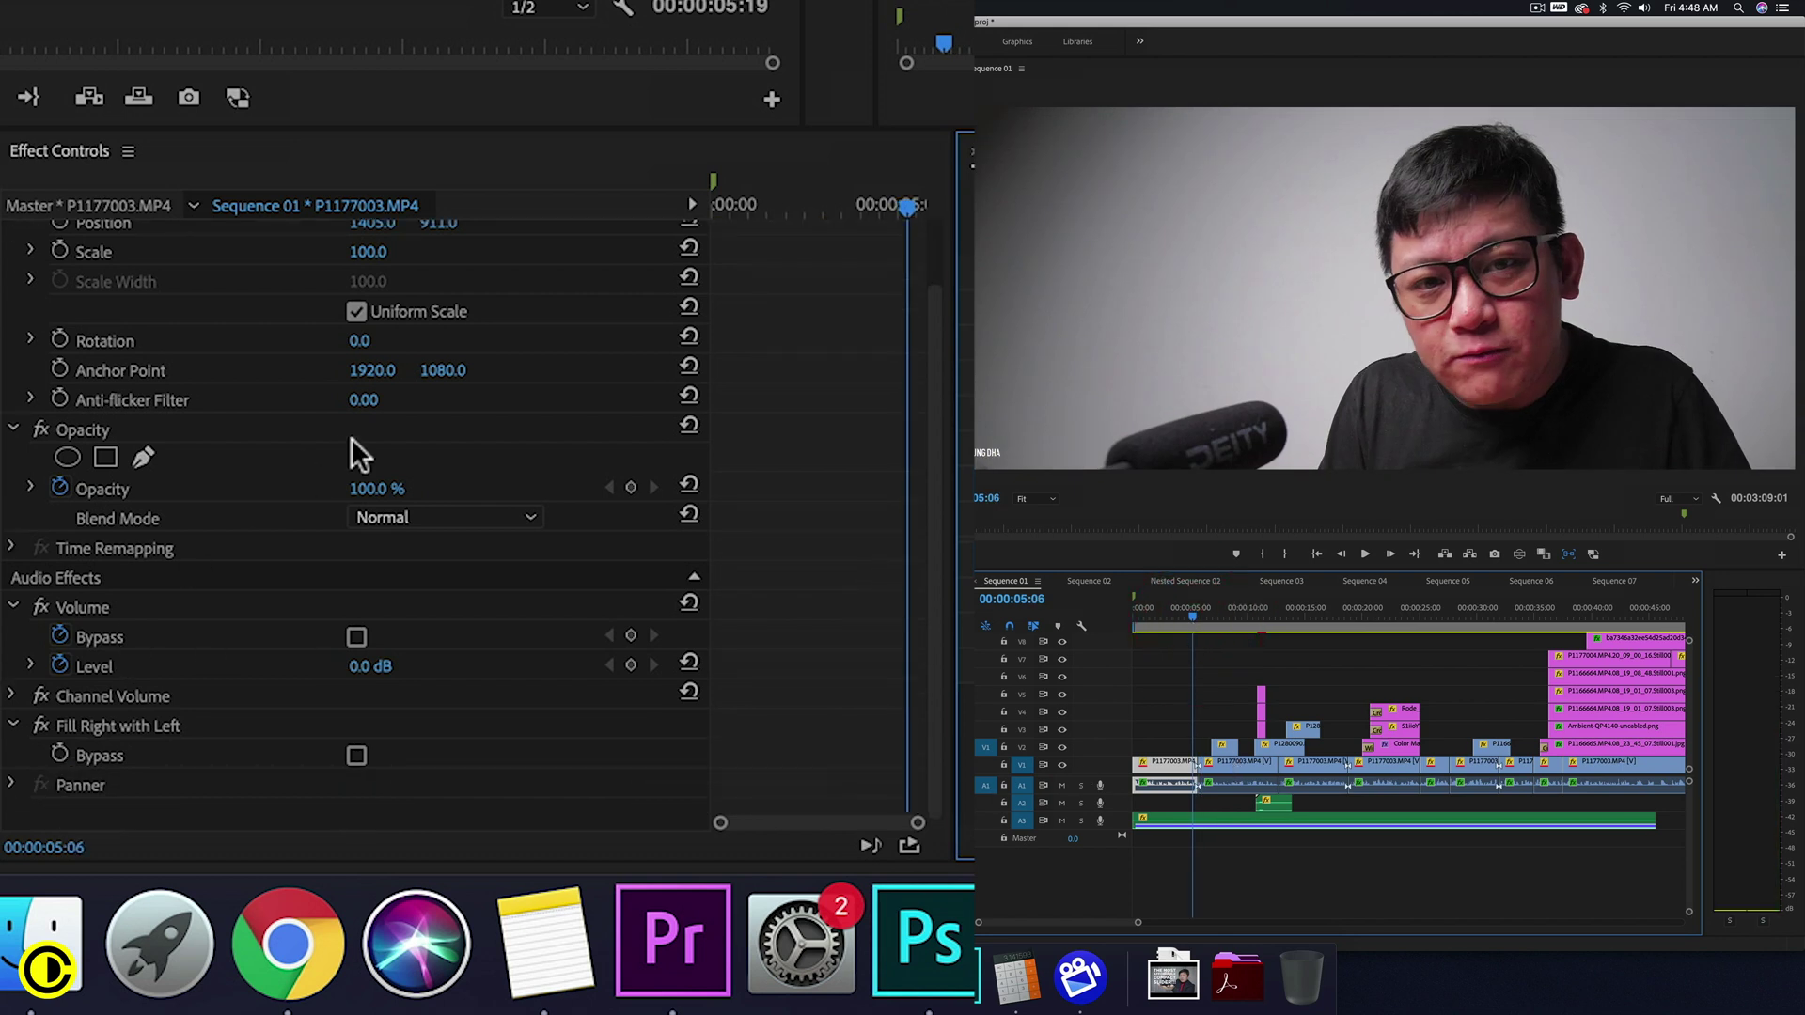
pyautogui.click(127, 206)
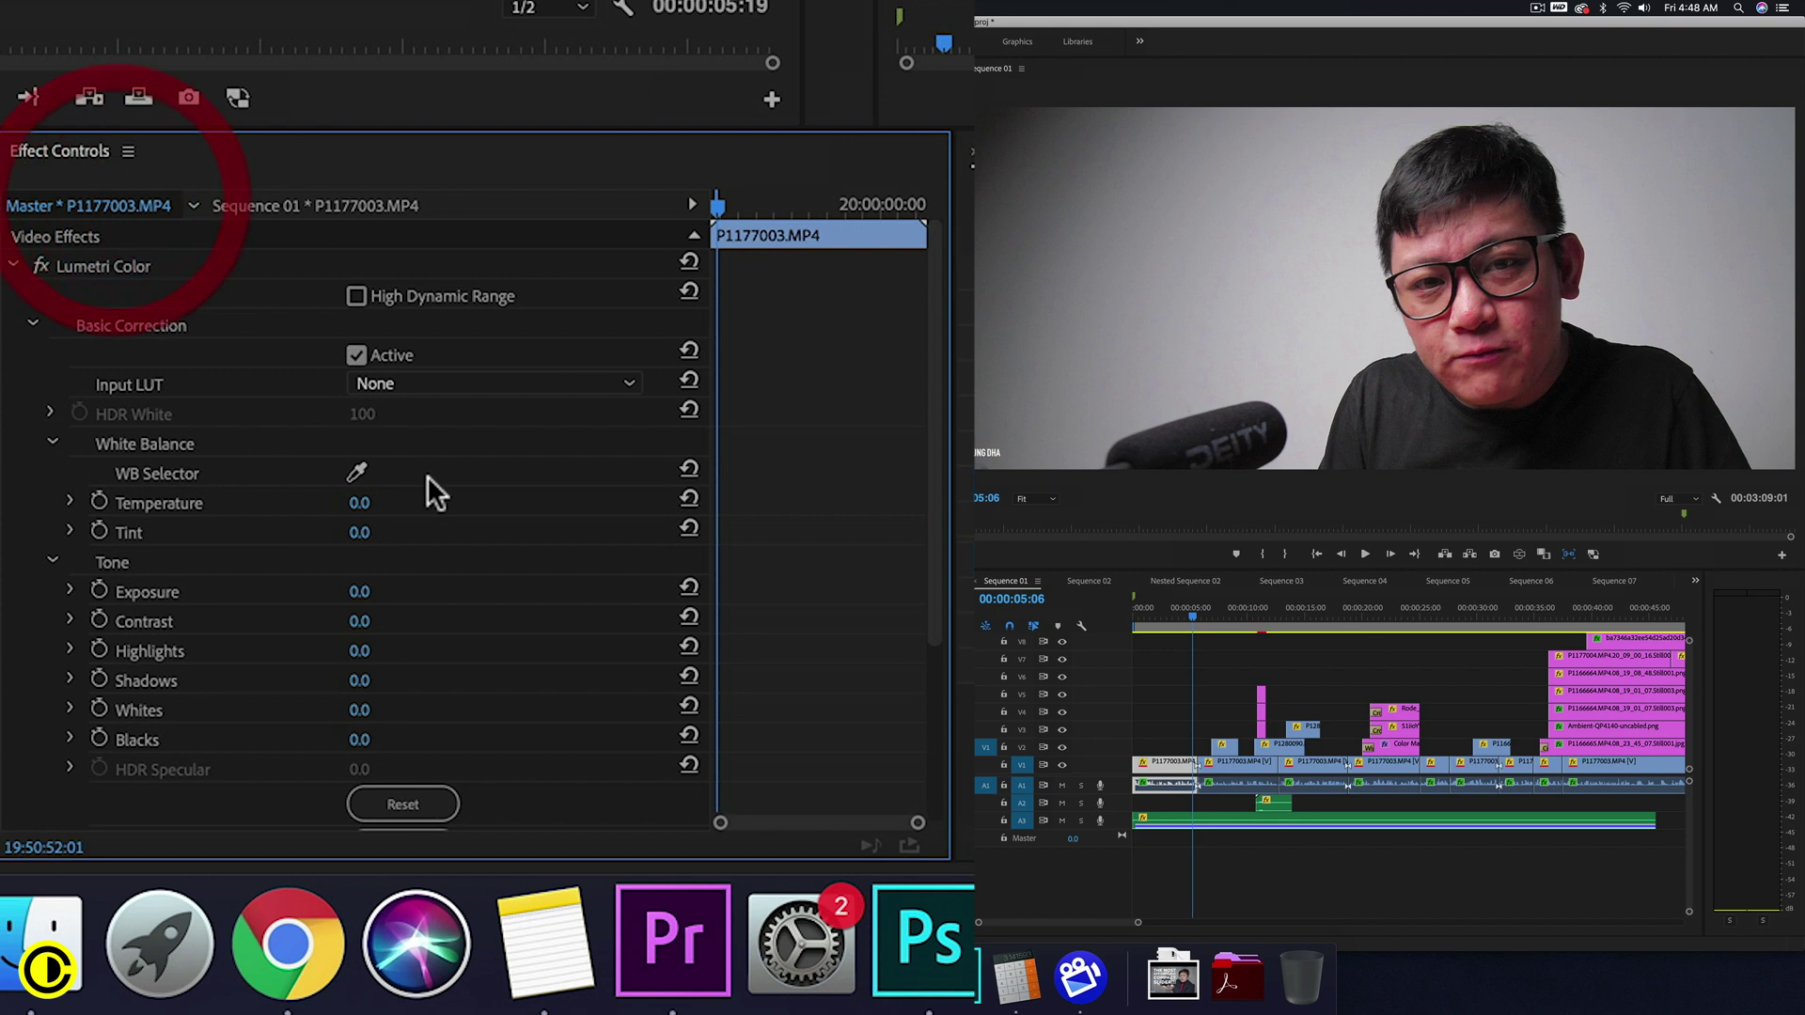
pyautogui.scroll(-6, 491, 616)
pyautogui.click(363, 645)
pyautogui.write('0')
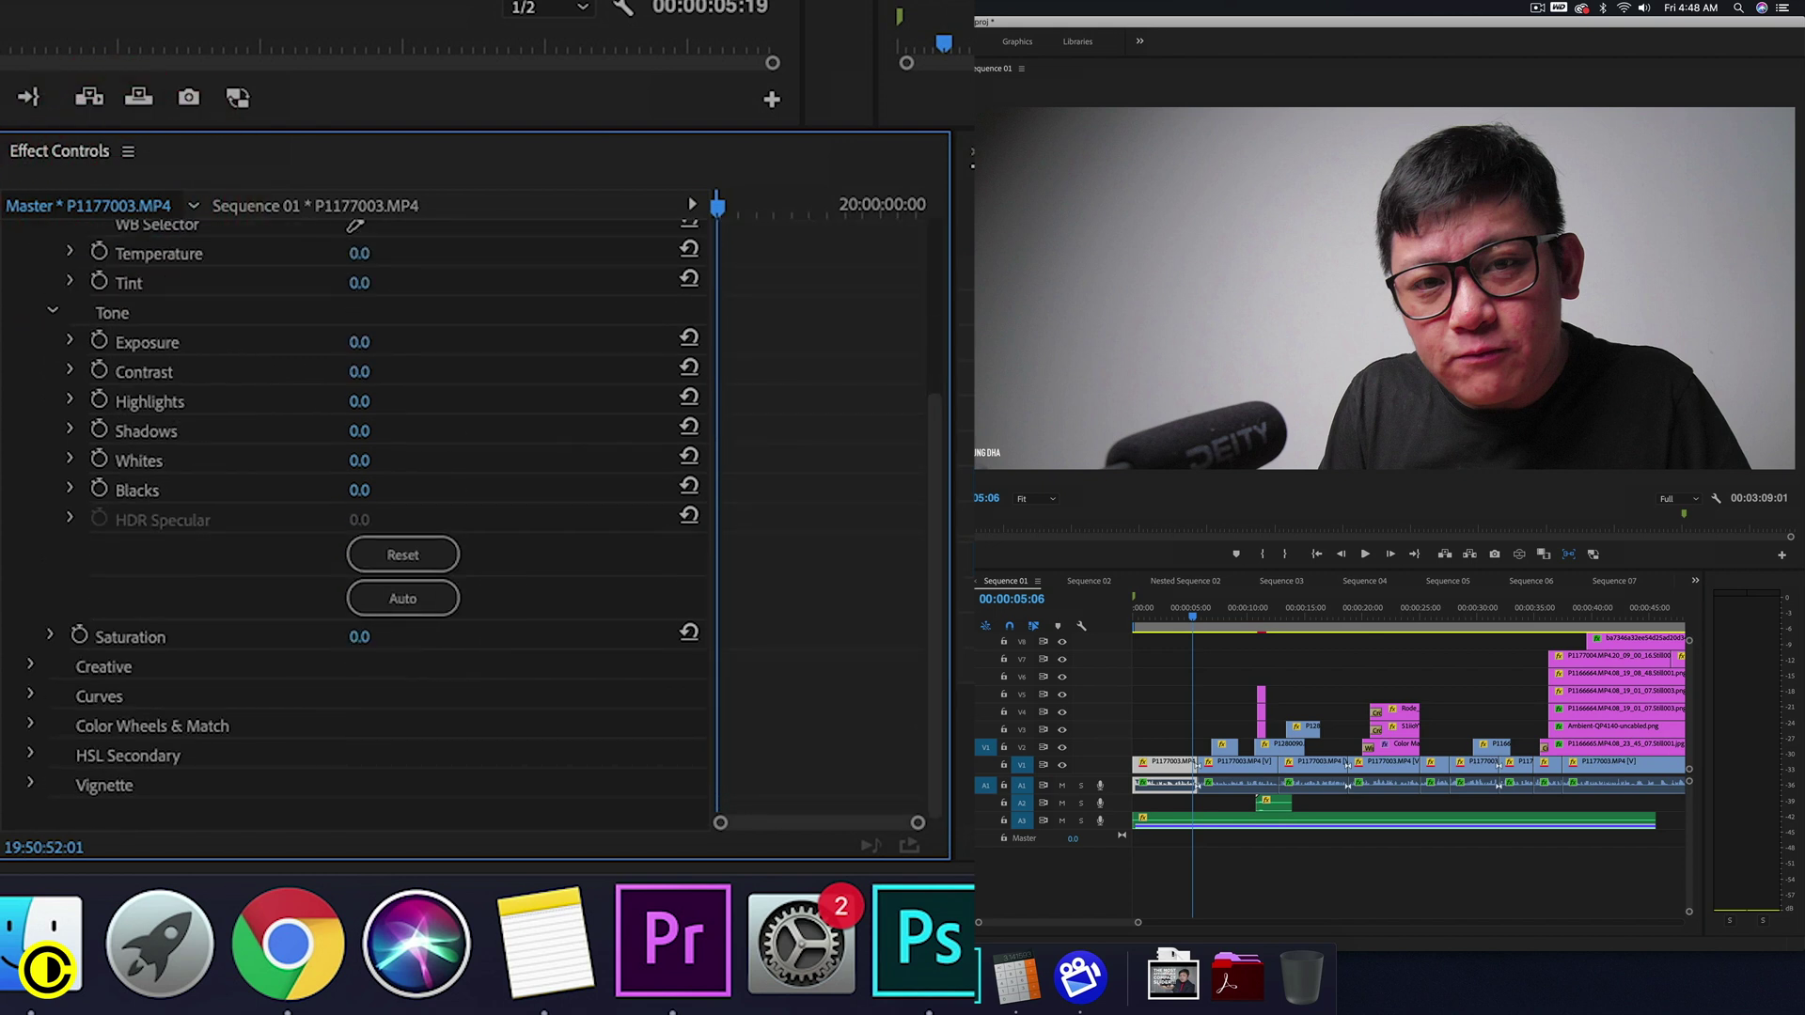
pyautogui.press('Return')
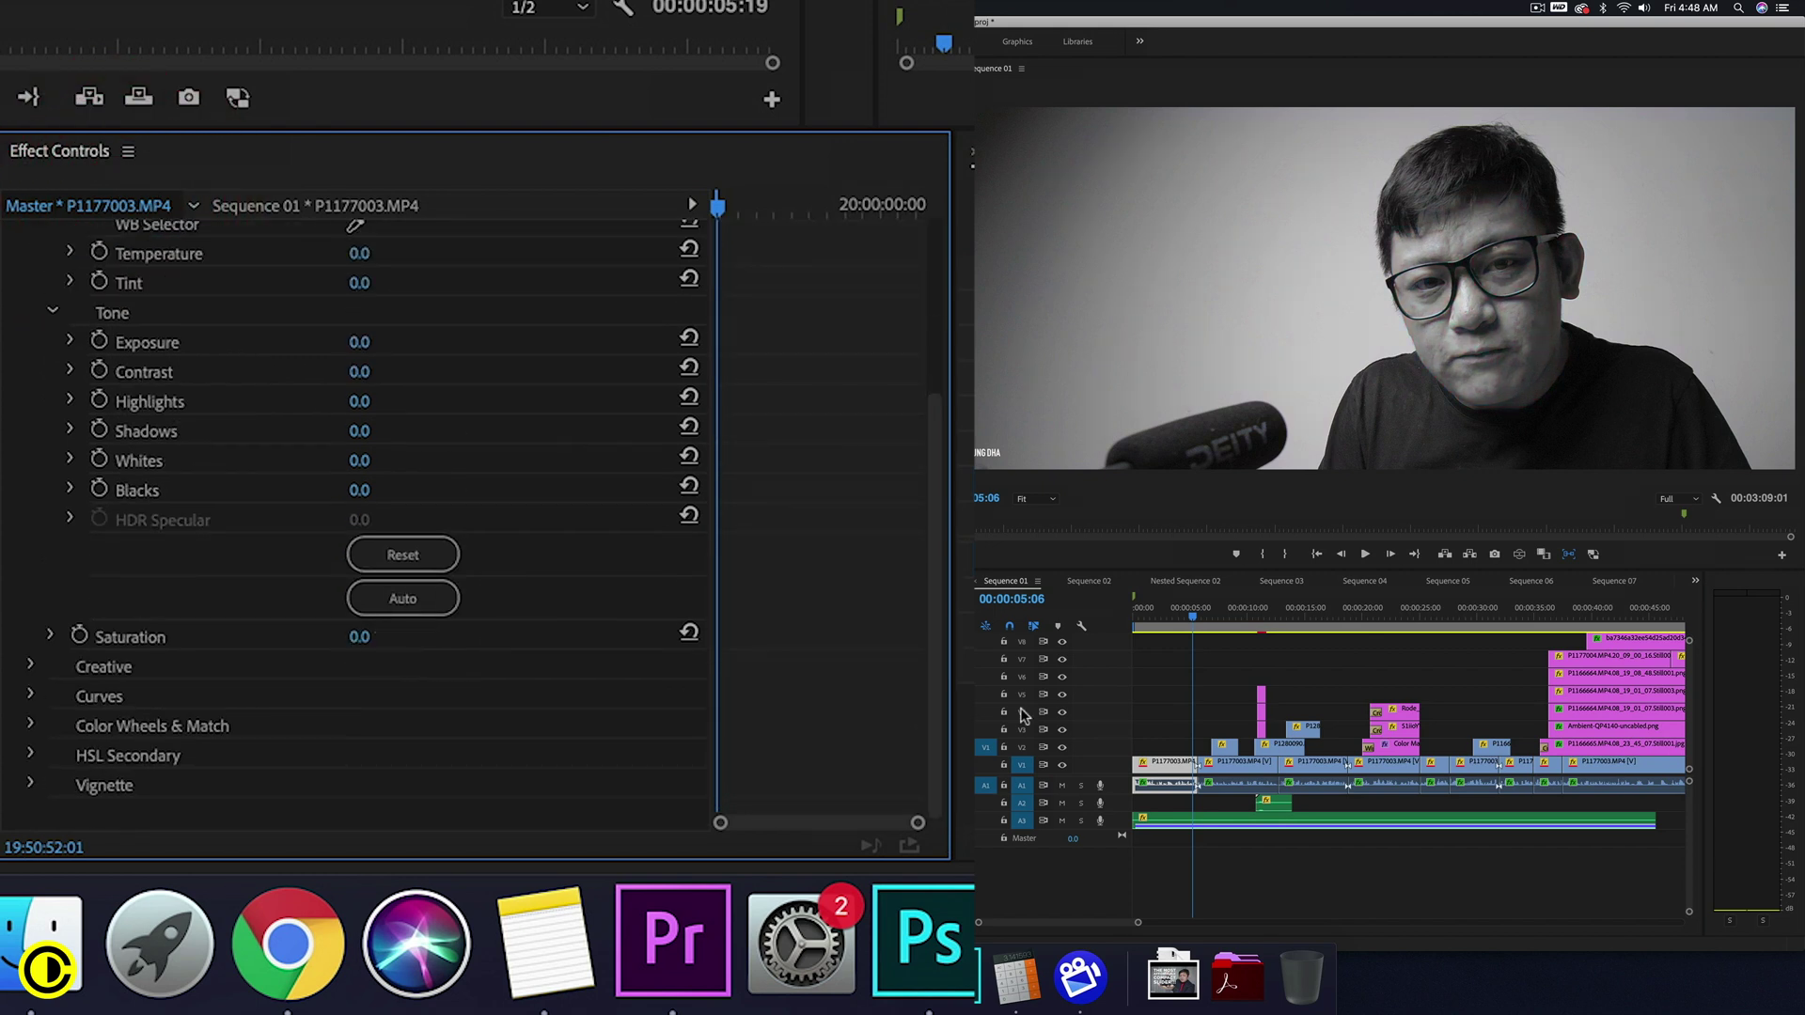
pyautogui.click(1195, 620)
pyautogui.click(1203, 621)
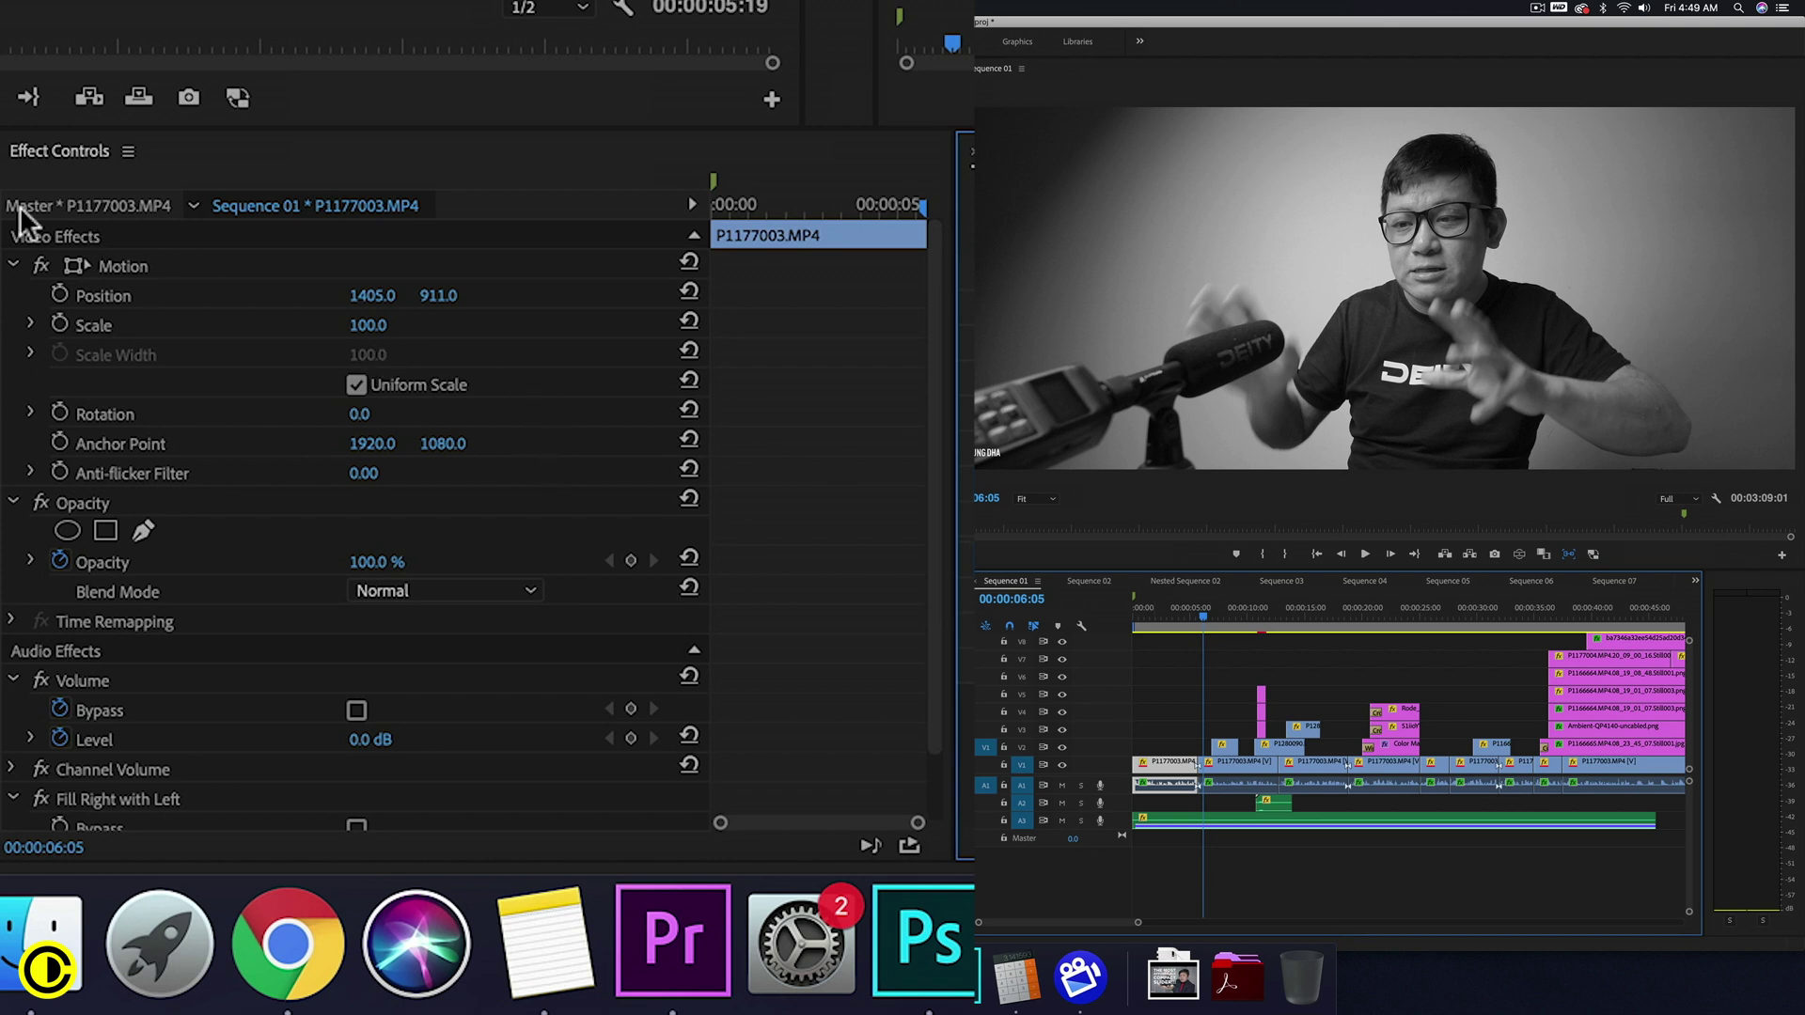
# Step: Jump Sequence 01 to 00:00:00:00 and display the master clip's Lumetri Color settings
pyautogui.click(62, 201)
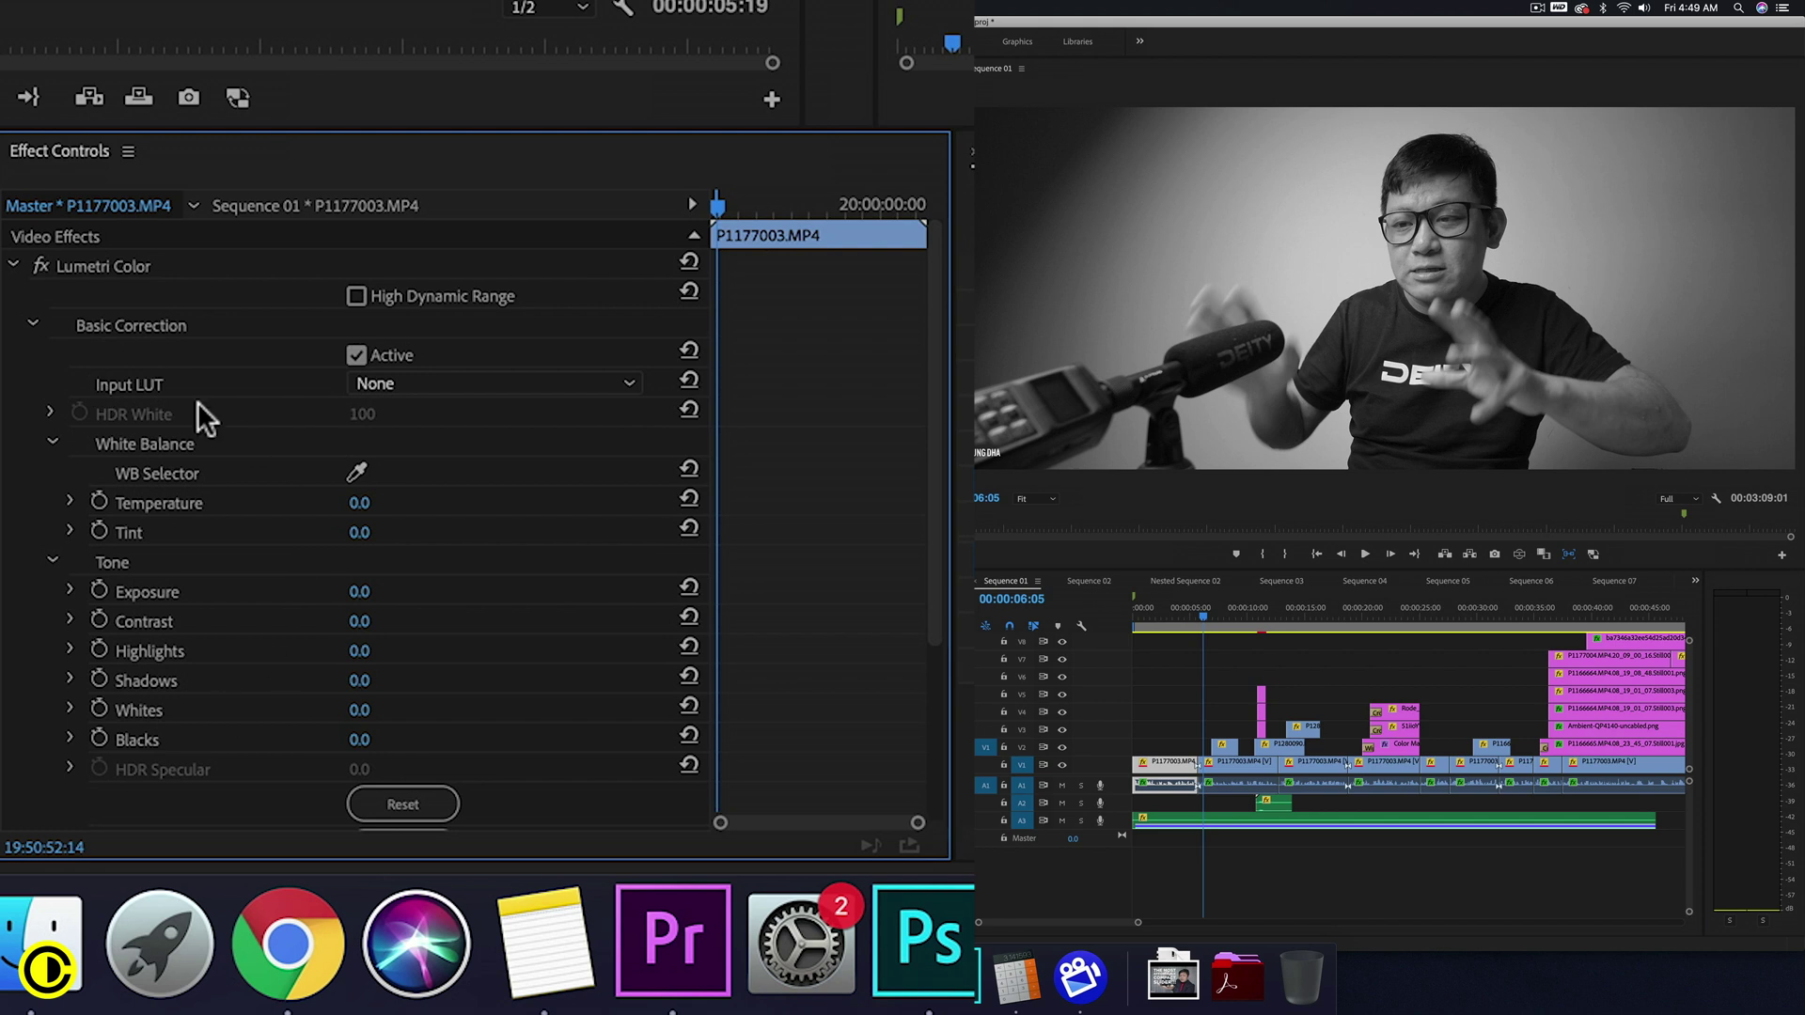
pyautogui.click(256, 205)
pyautogui.press('Home')
pyautogui.scroll(-2, 282, 658)
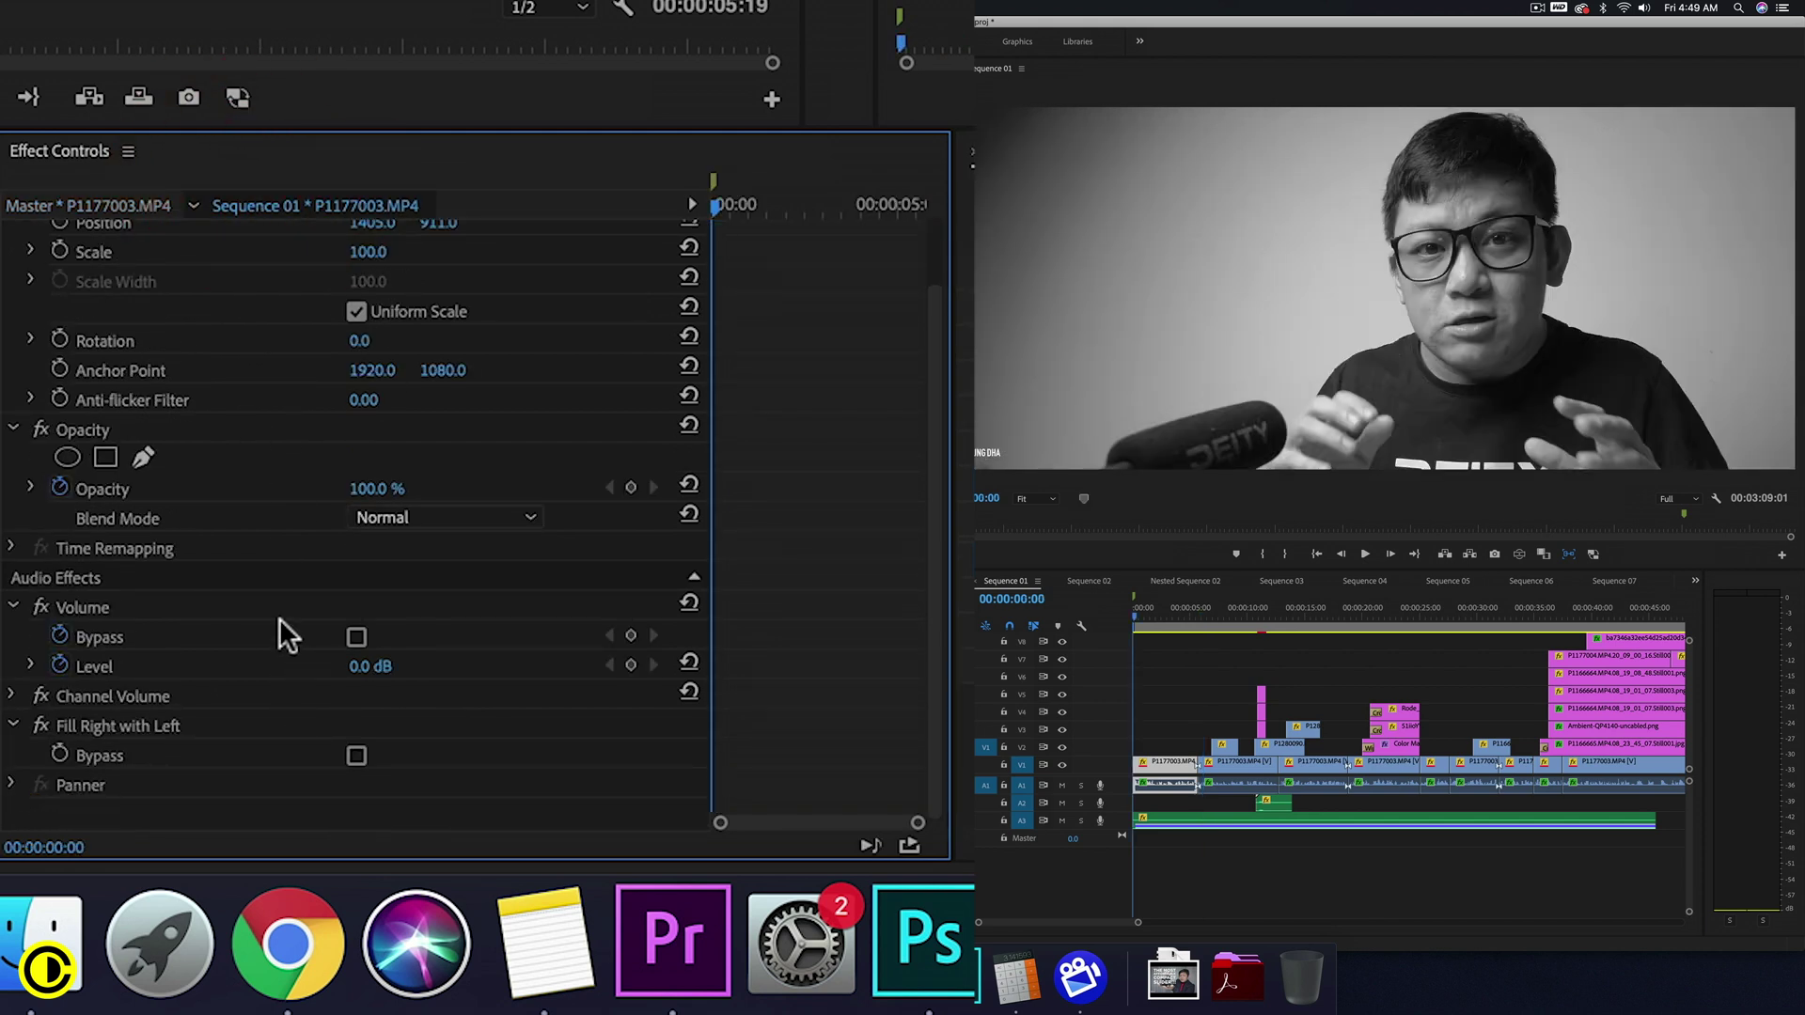
pyautogui.click(122, 203)
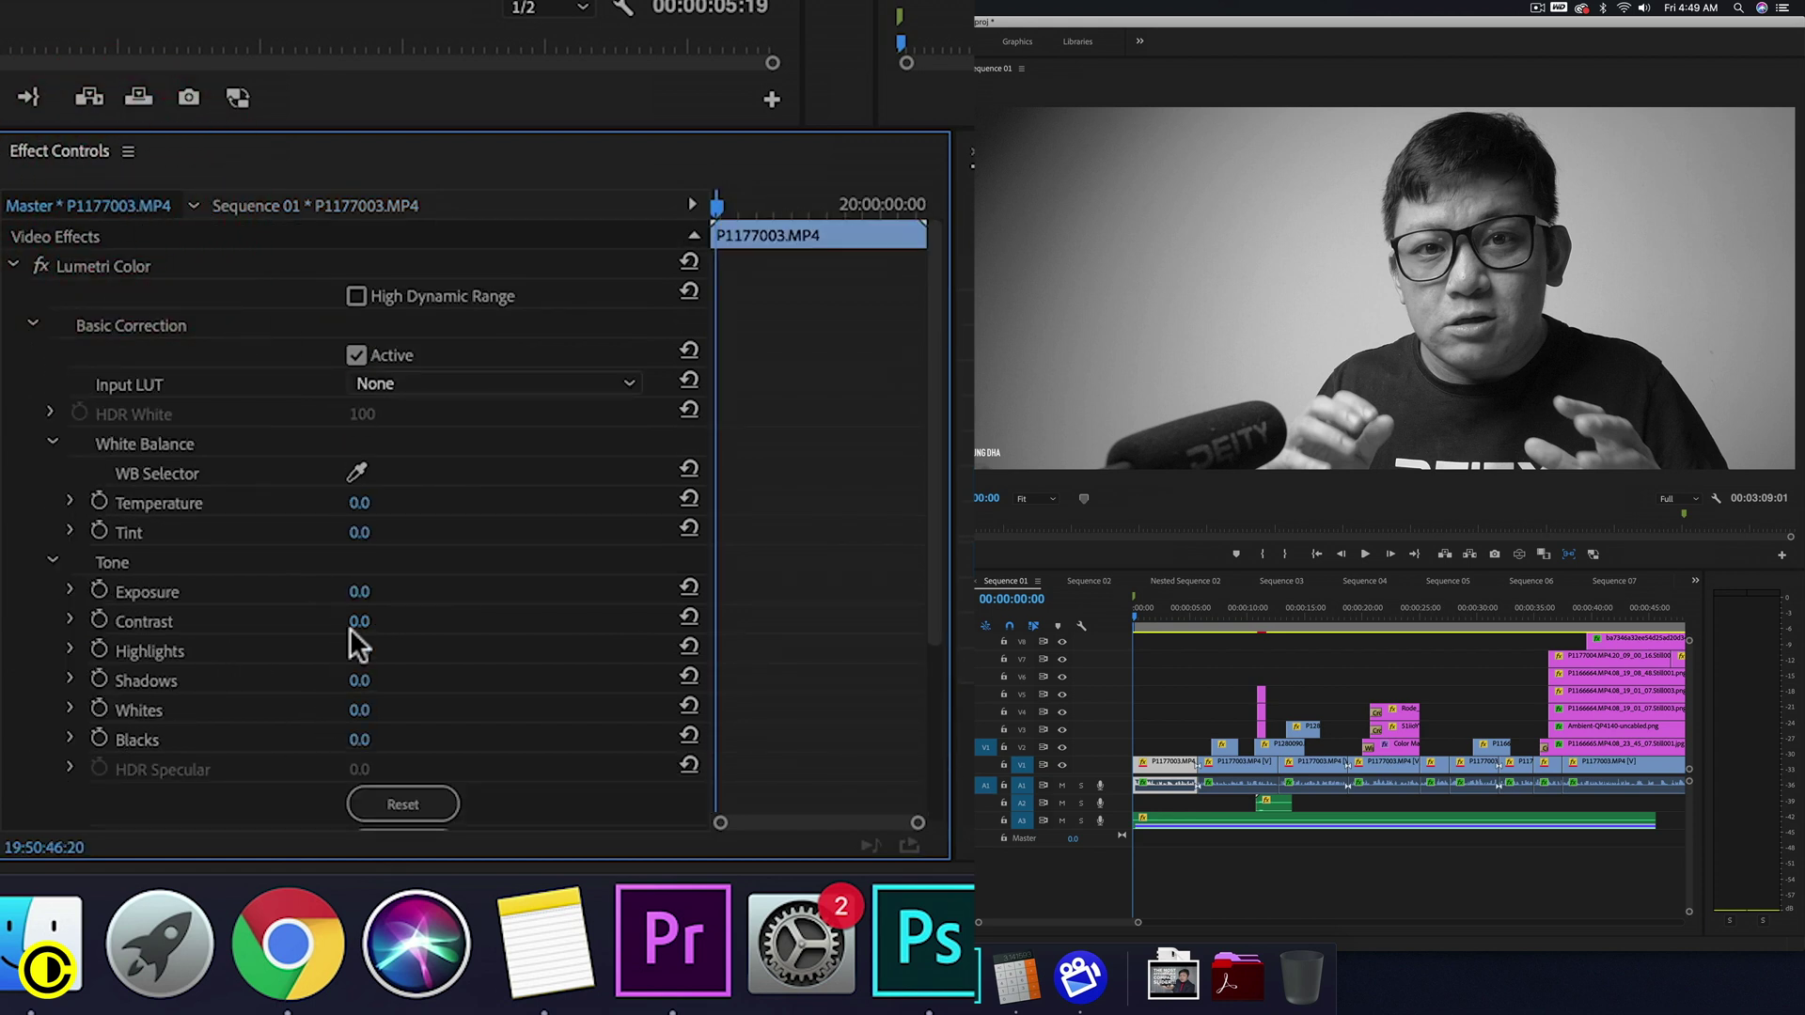